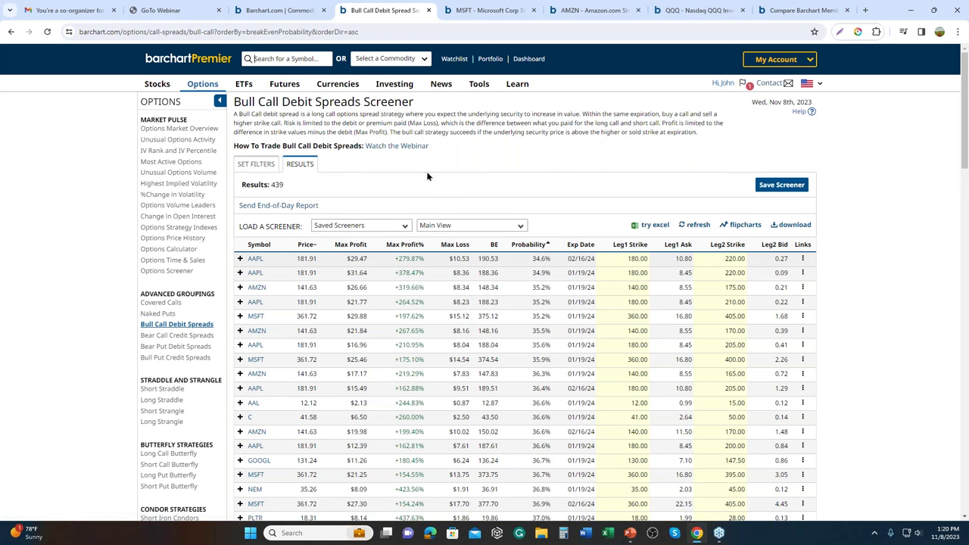
# Step: Check Amazon's credit and debit spread listings, then return to the bull call debit spread screener
pyautogui.click(579, 10)
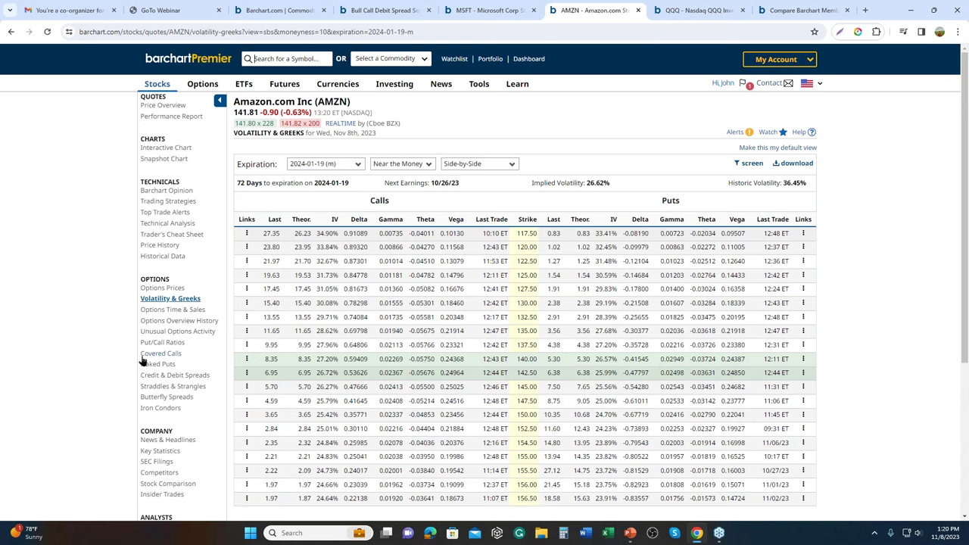
pyautogui.click(179, 380)
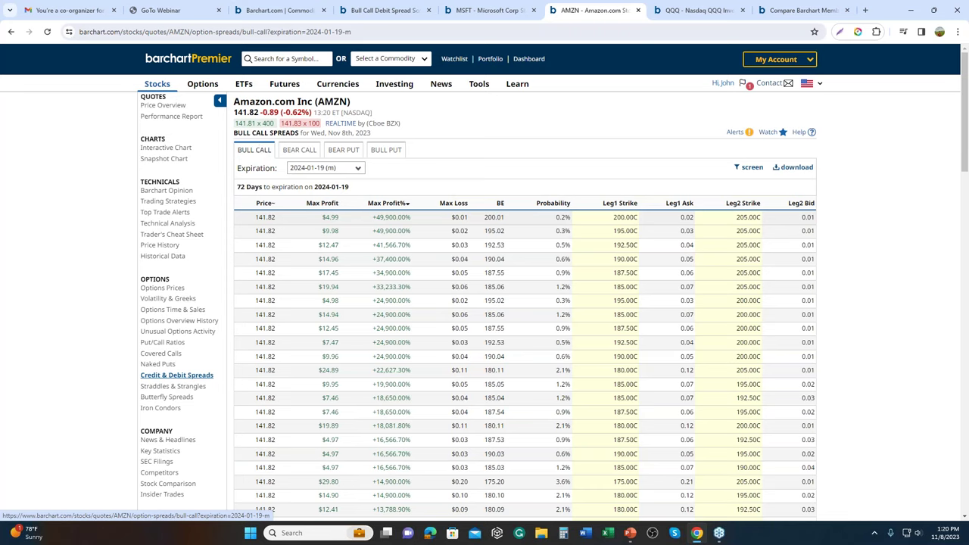
pyautogui.click(395, 11)
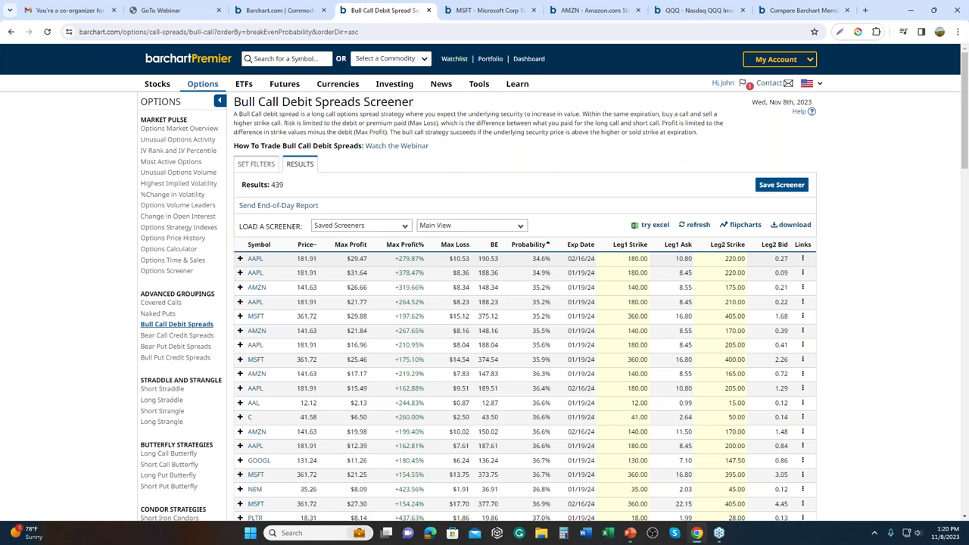
# Step: In the screener filters, uncheck AMEX, NYSE and INDEX so only NASDAQ remains
pyautogui.click(257, 168)
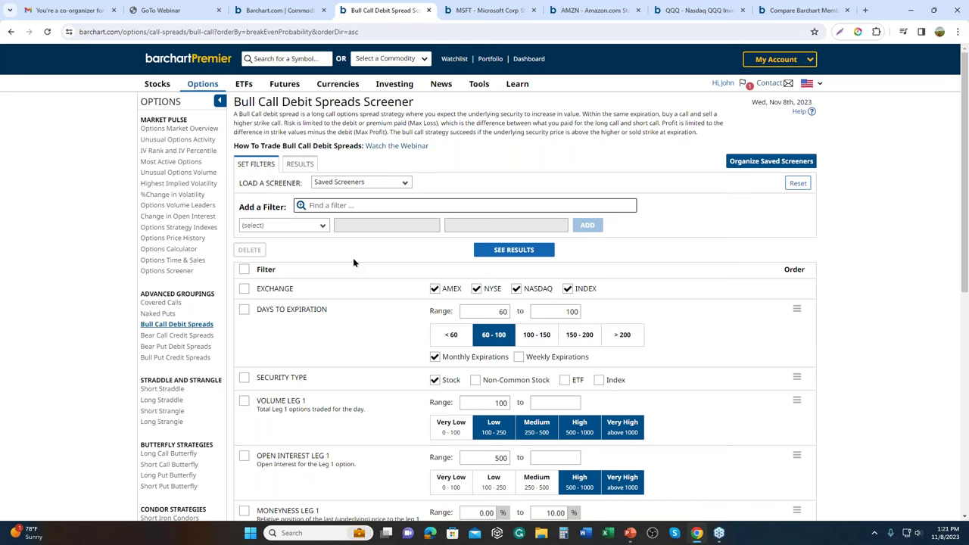
pyautogui.click(436, 291)
pyautogui.click(477, 289)
pyautogui.click(570, 291)
pyautogui.scroll(-2, 618, 295)
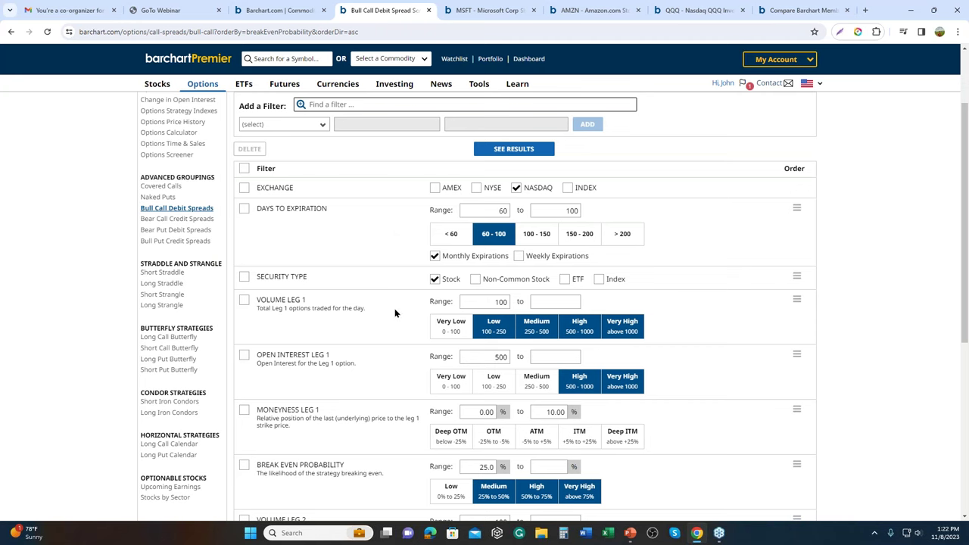
pyautogui.scroll(-3, 394, 310)
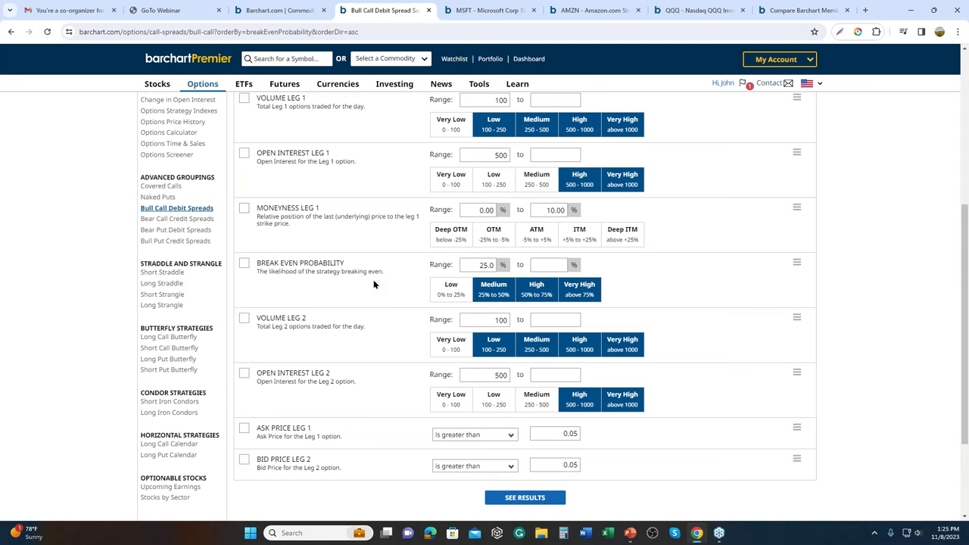
# Step: Drop the Very High break-even band to cap probability at 75%, then rerun for 465 spreads
pyautogui.click(580, 290)
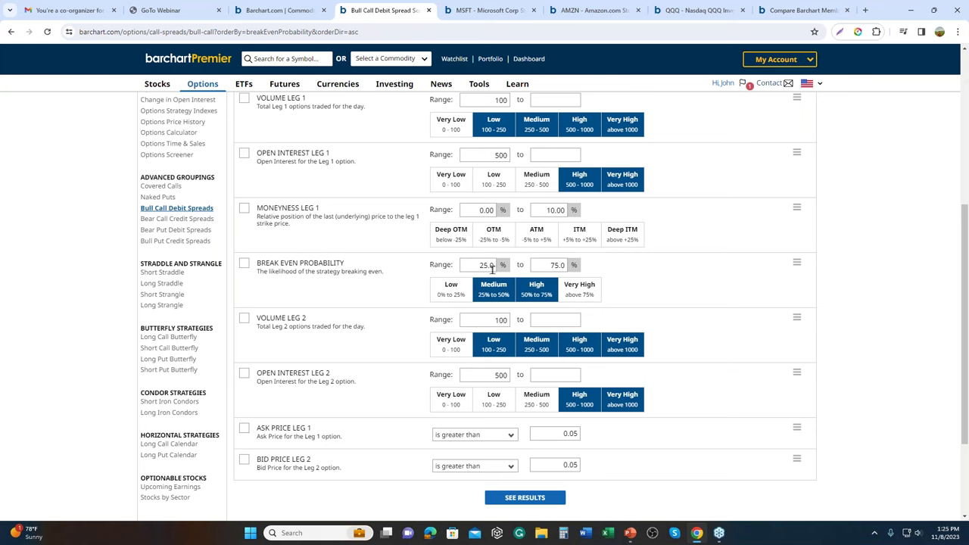
pyautogui.scroll(3, 531, 297)
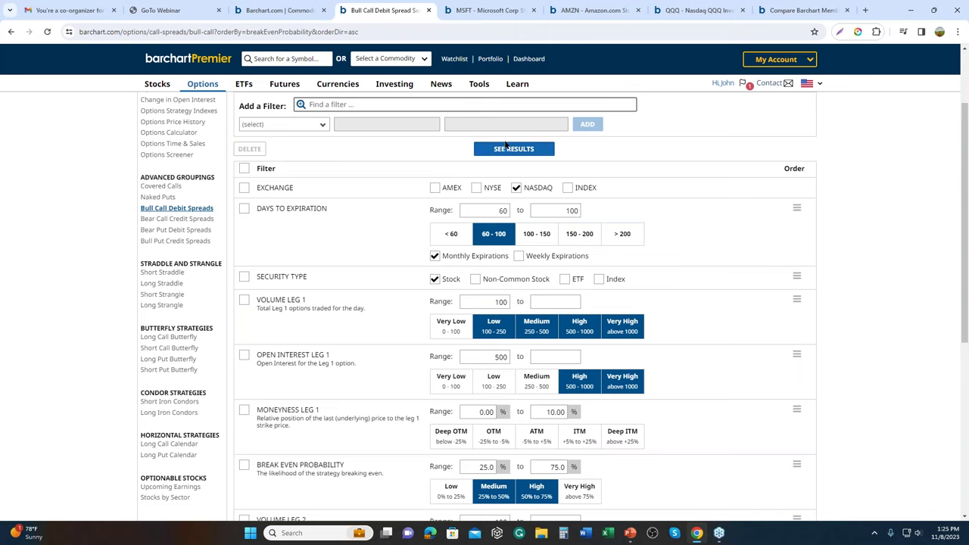
pyautogui.click(507, 151)
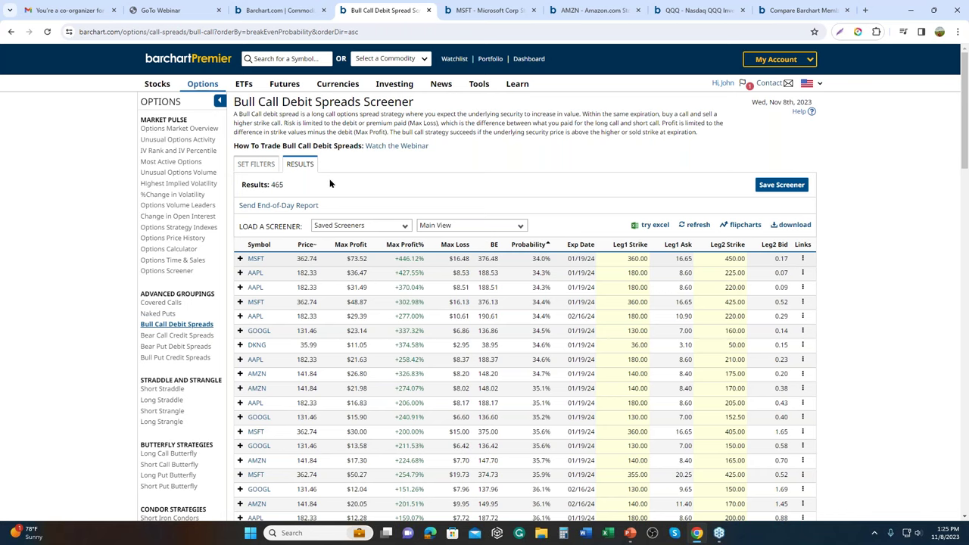
# Step: Sort the results by the Probability column, first highest first, then lowest first
pyautogui.click(537, 247)
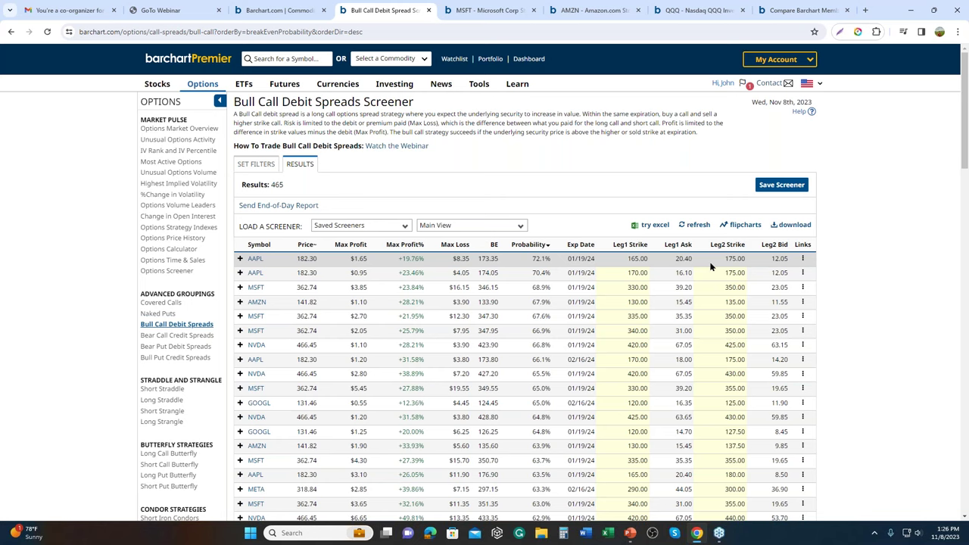
pyautogui.click(532, 245)
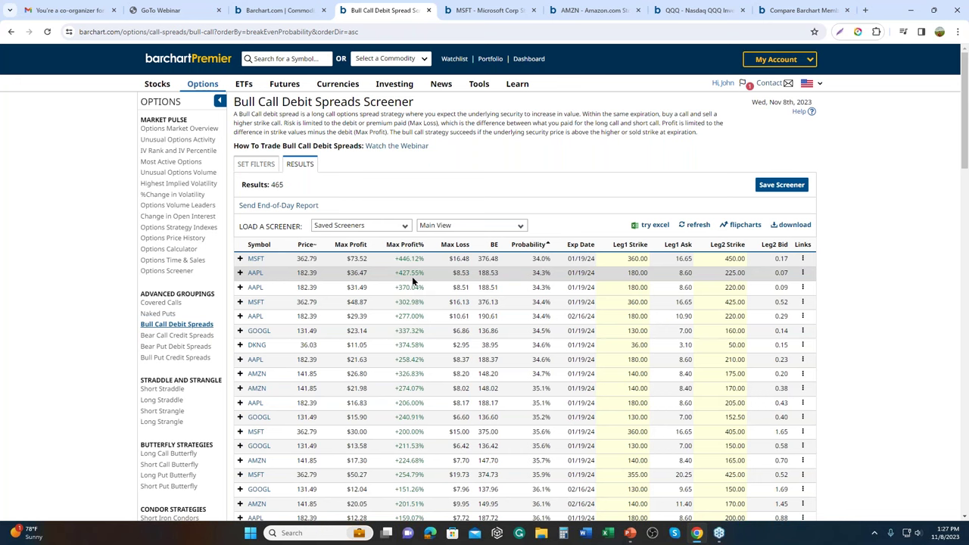
# Step: Browse the results to the AMZN 140/175 spread at 34.7% and open its link options
pyautogui.scroll(-1, 441, 355)
pyautogui.scroll(-2, 429, 208)
pyautogui.scroll(1, 421, 234)
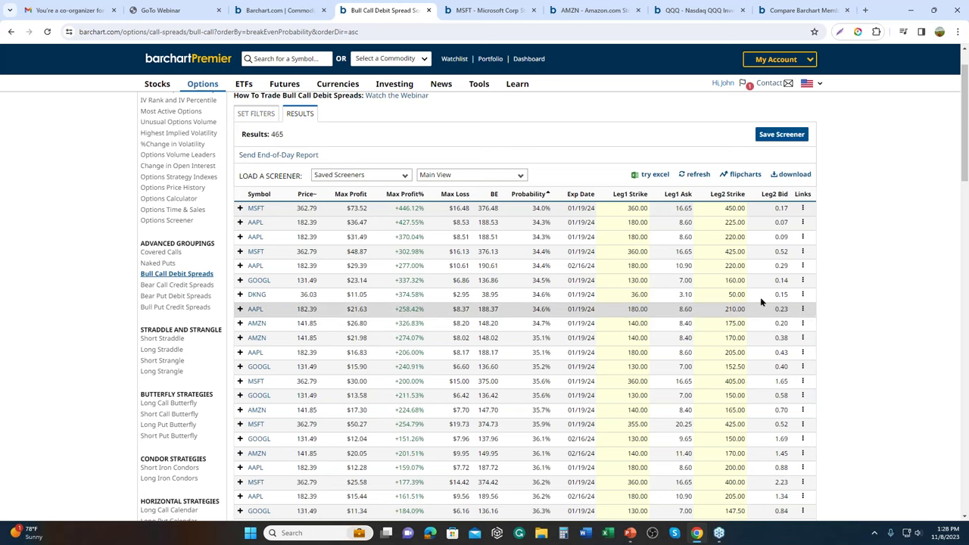
pyautogui.click(804, 325)
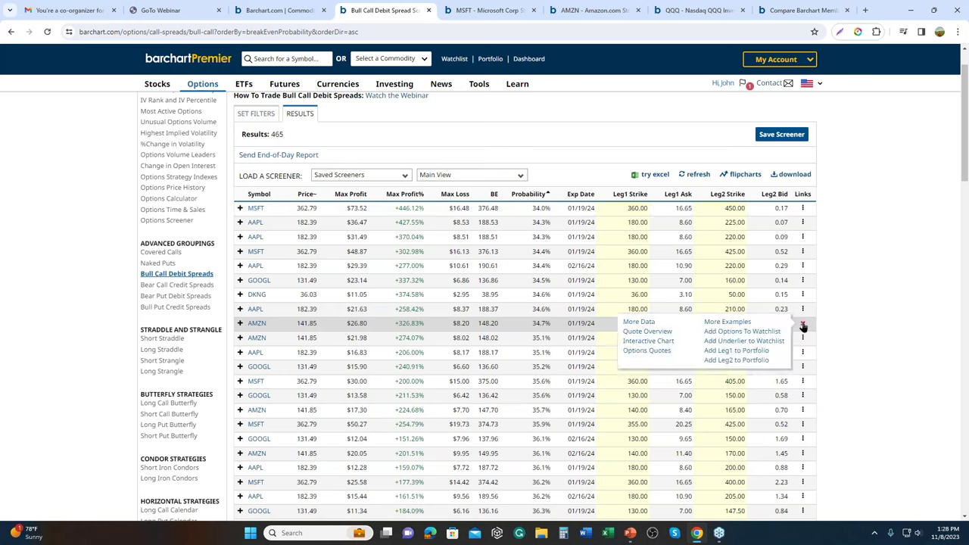
# Step: View more AMZN bull call spread examples, then move the slideshow to the Takeaways slide
pyautogui.click(726, 323)
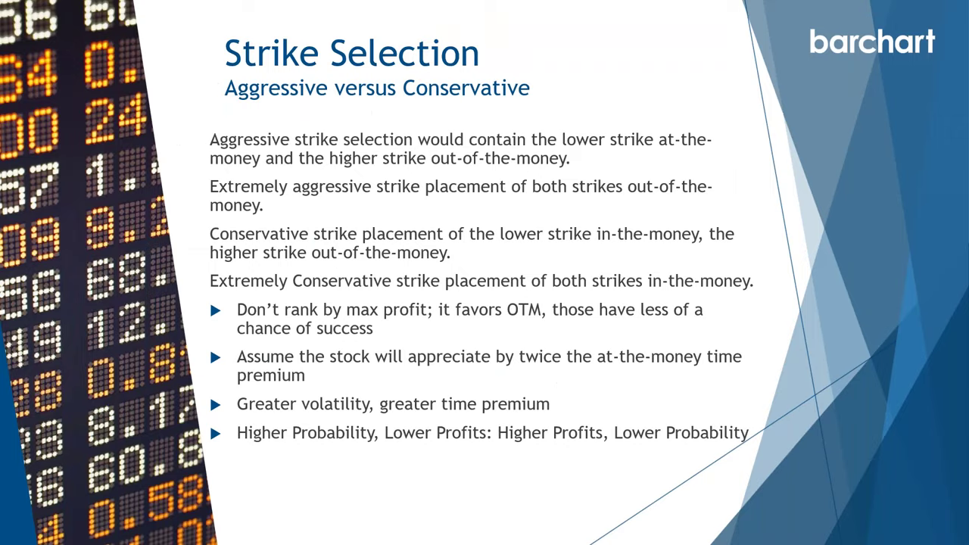
pyautogui.press('Right')
pyautogui.press('Right')
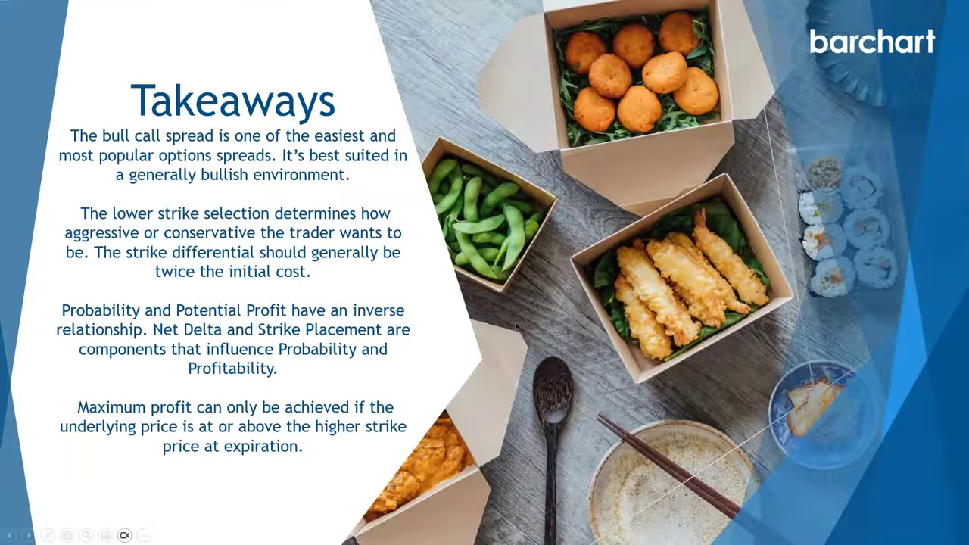
# Step: Return to the screener template slide, then go back to Chrome's AMZN bull call spreads page
pyautogui.press('Left')
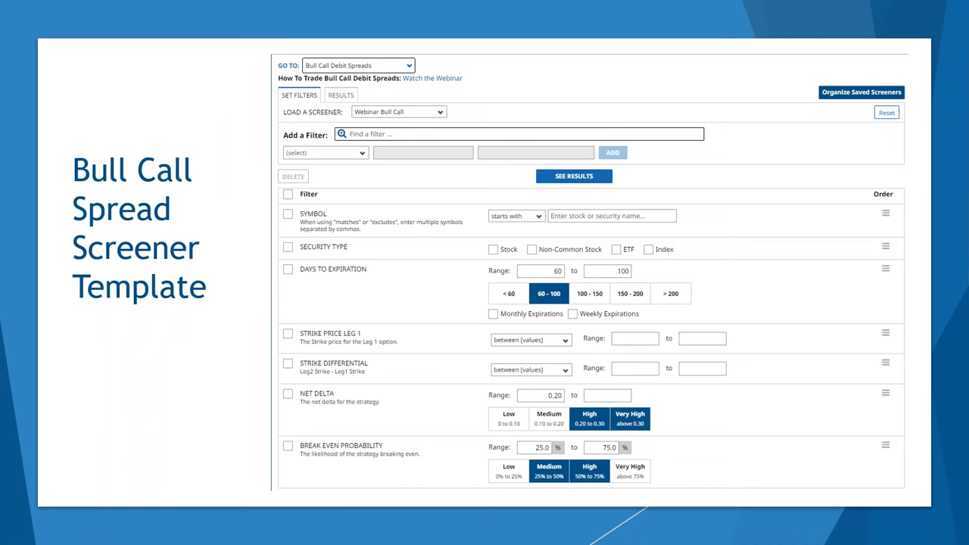
pyautogui.hotkey('alt', 'Tab')
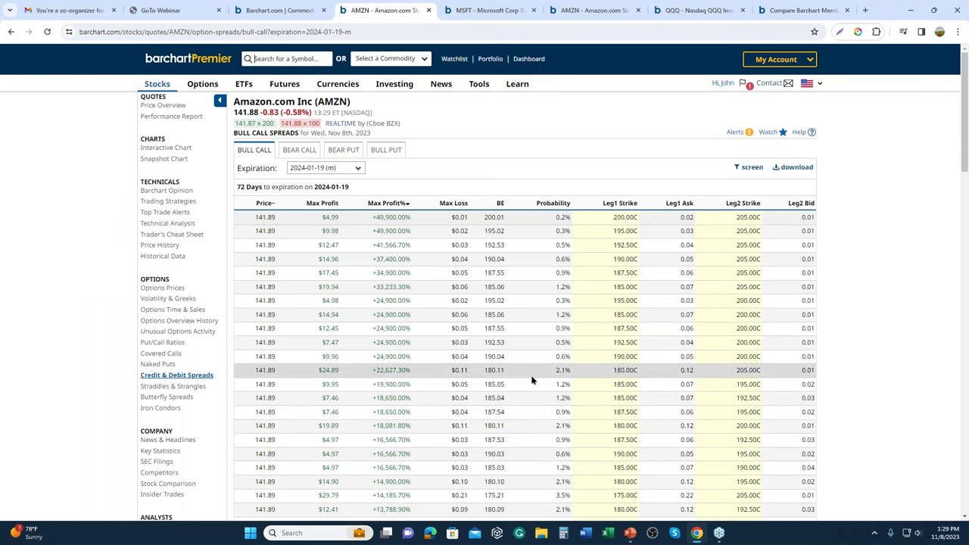
# Step: Load the AMZN 01/19/24 spreads into the screener (1949 results) and view its filter settings
pyautogui.click(751, 168)
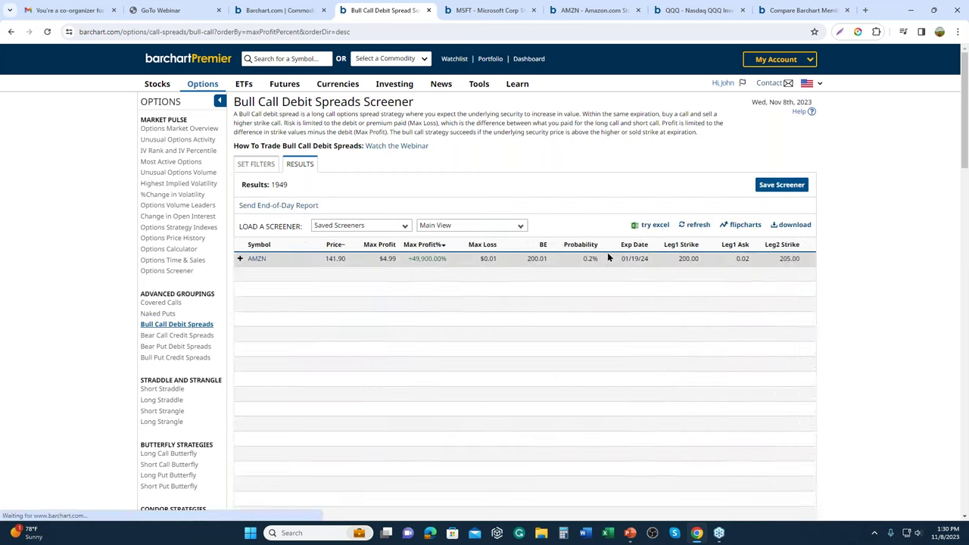
pyautogui.click(262, 168)
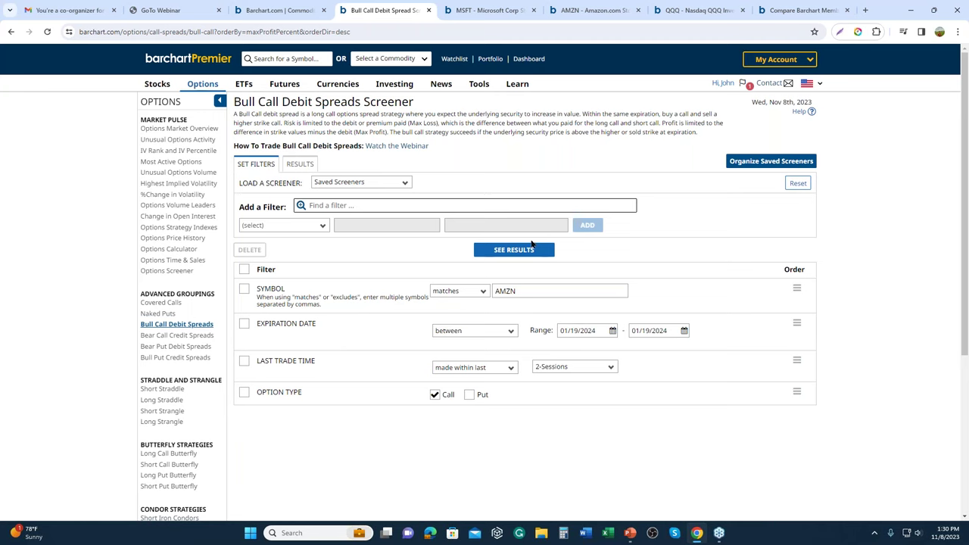
# Step: Add an Option Analysis > Probability > Break Even Probability filter, deselecting Very High to keep 25–75%
pyautogui.click(314, 228)
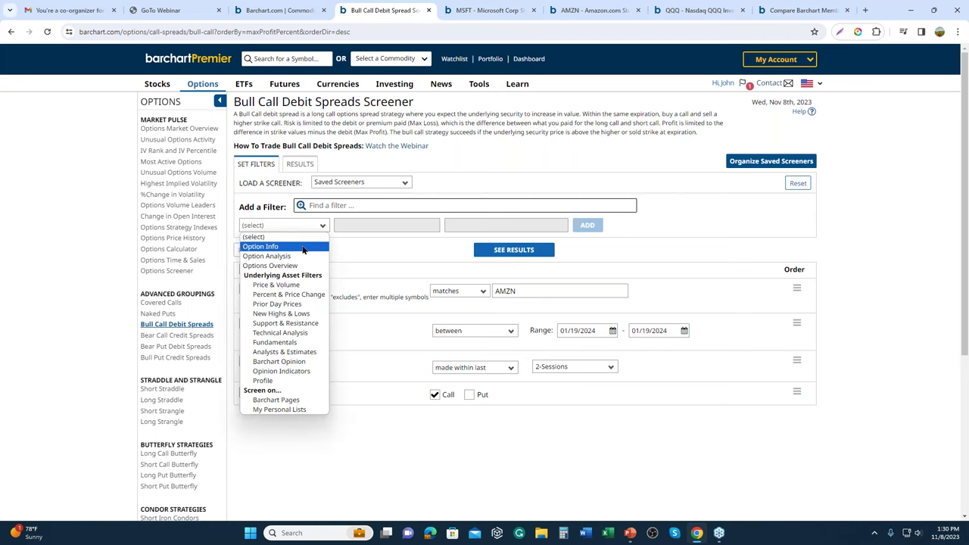
pyautogui.click(300, 256)
pyautogui.click(367, 230)
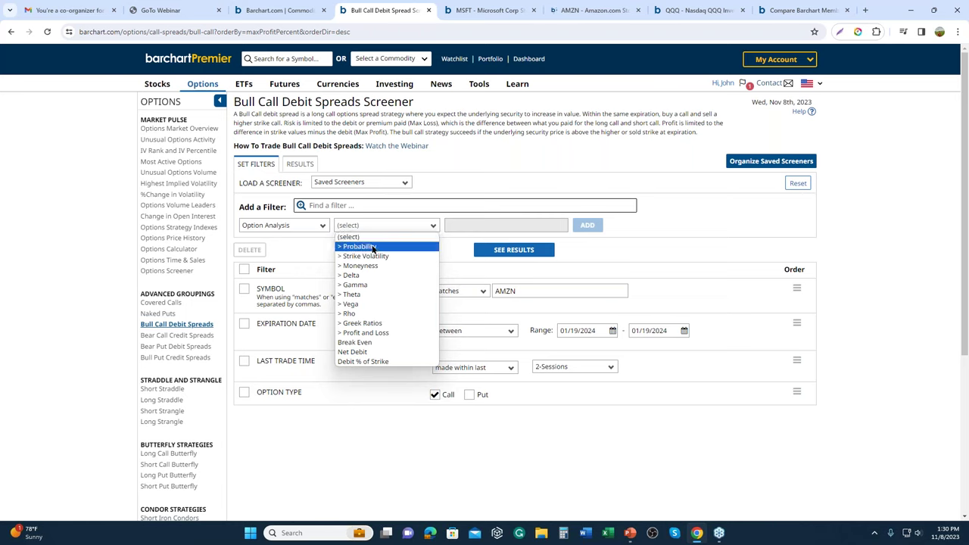
pyautogui.click(373, 247)
pyautogui.click(480, 227)
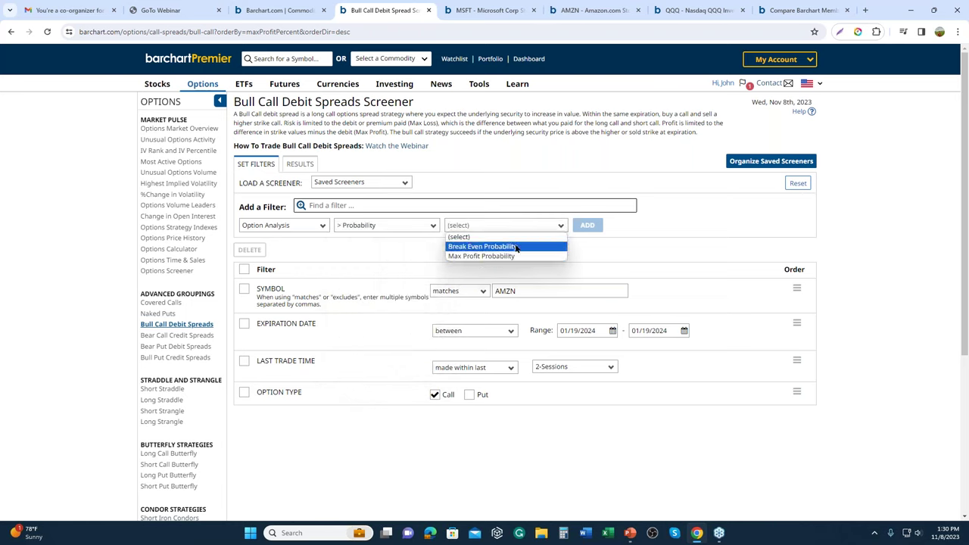
pyautogui.click(516, 246)
pyautogui.click(586, 227)
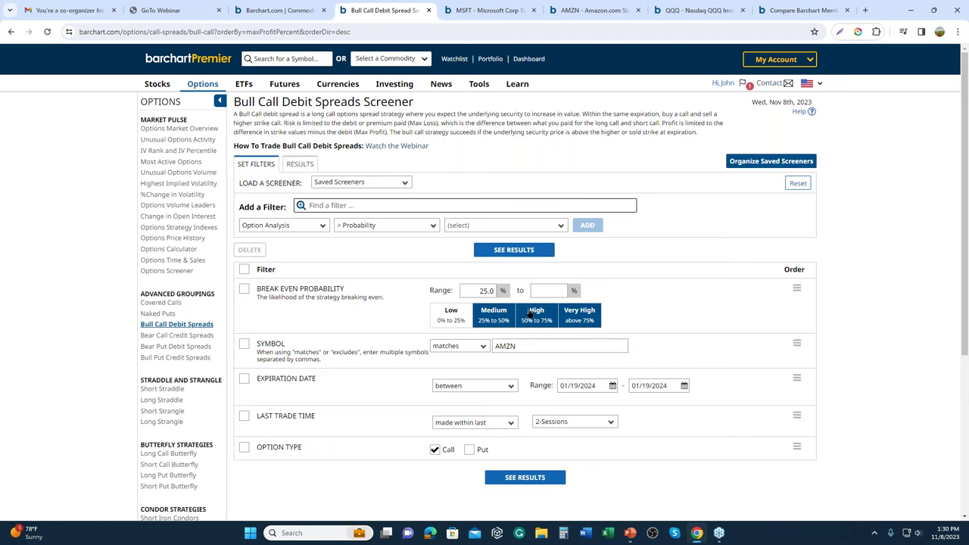
pyautogui.click(592, 318)
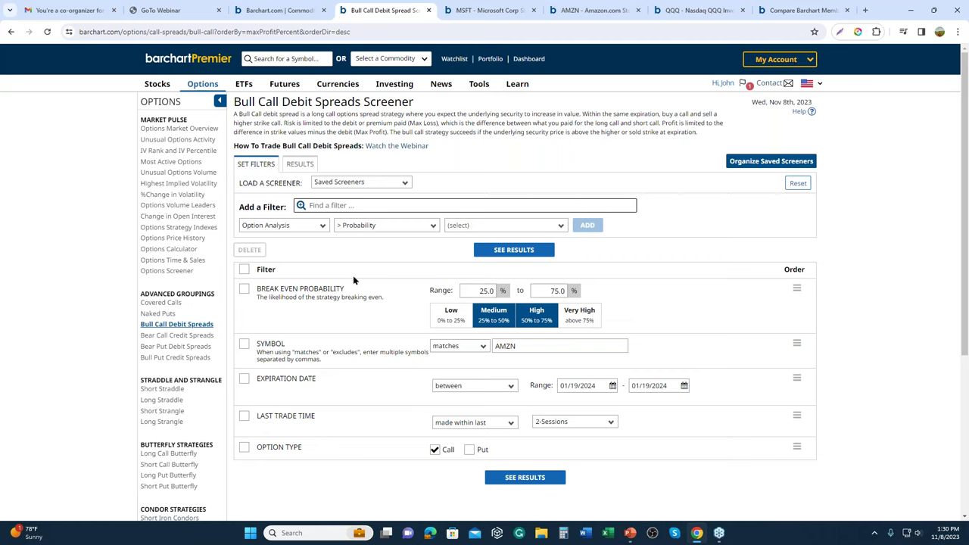
pyautogui.click(397, 226)
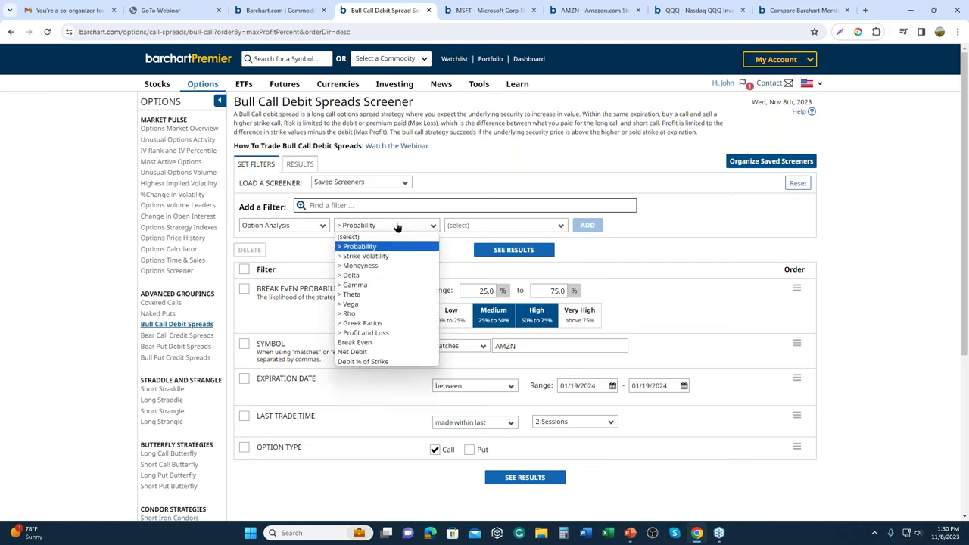
# Step: Add an Option Analysis > Delta > Net Delta filter with High and Very High bands (0.20 and above)
pyautogui.click(362, 274)
pyautogui.click(505, 225)
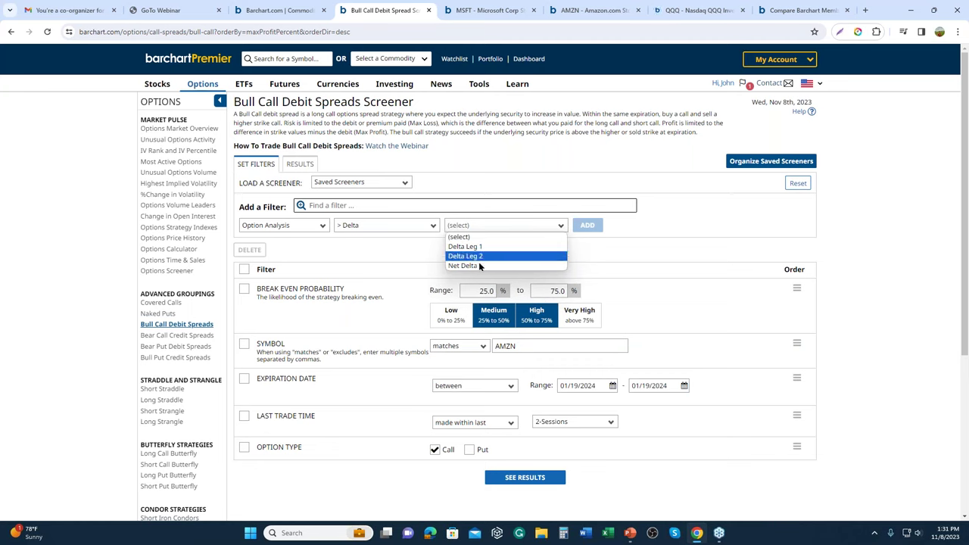
pyautogui.click(479, 266)
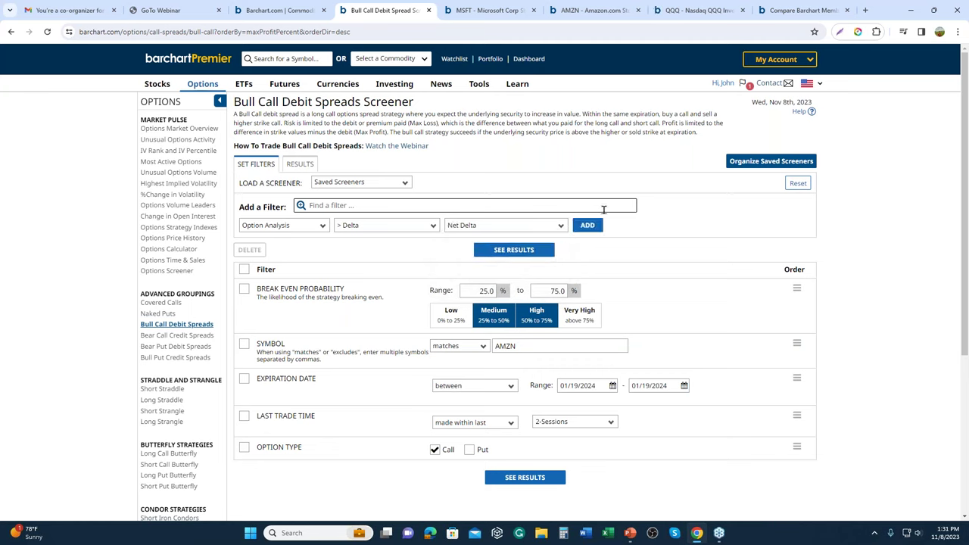
pyautogui.click(589, 226)
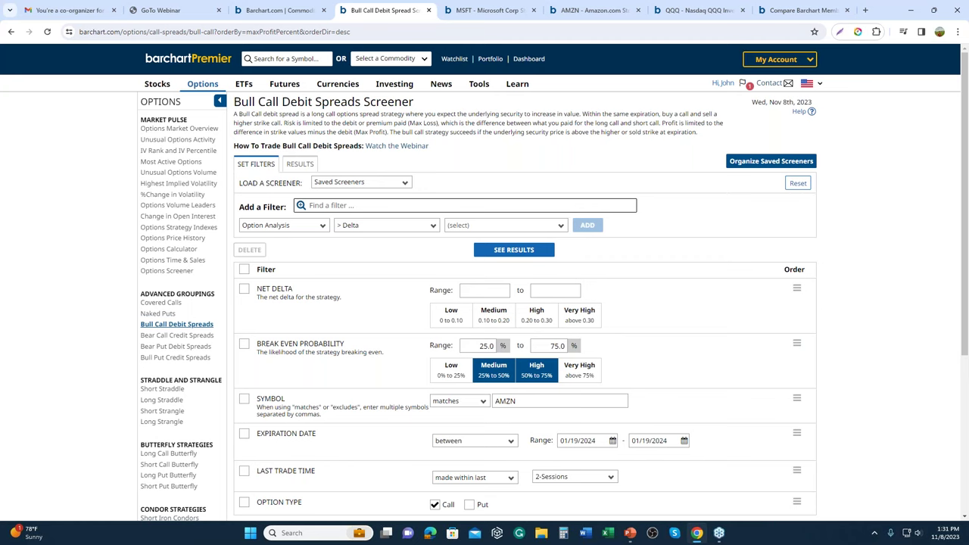
pyautogui.click(544, 321)
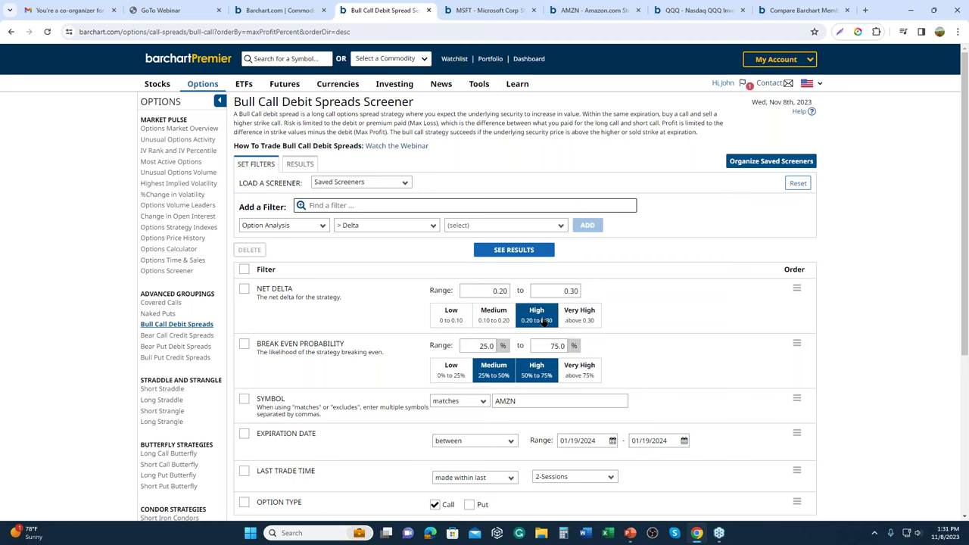
pyautogui.click(583, 319)
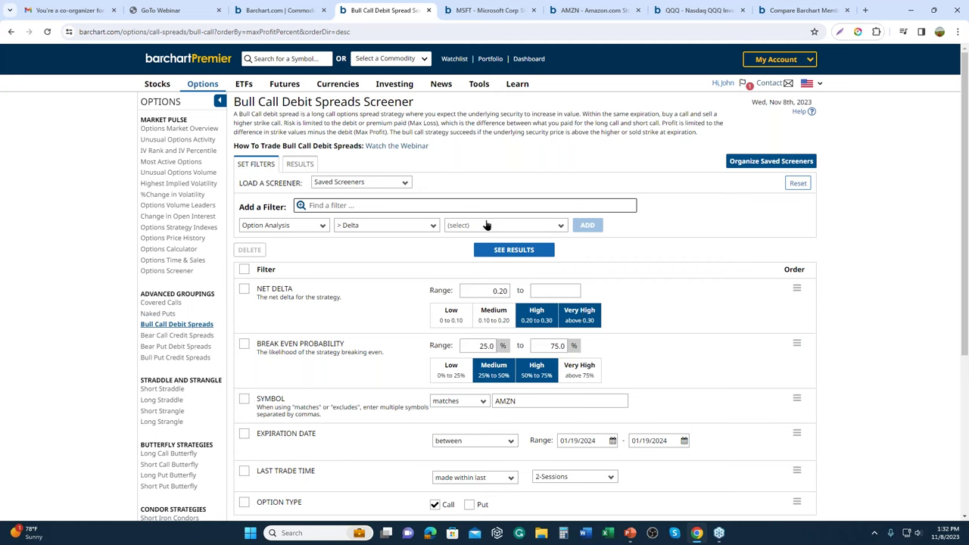
pyautogui.click(297, 226)
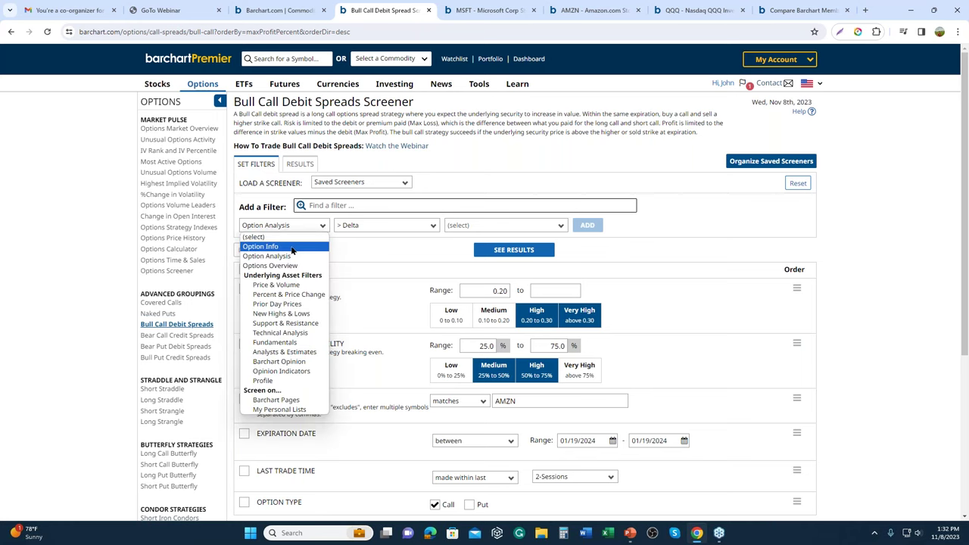
# Step: Add an Option Info > Strike Price > Strike Differential filter with condition 'between [values]'
pyautogui.click(295, 247)
pyautogui.click(371, 220)
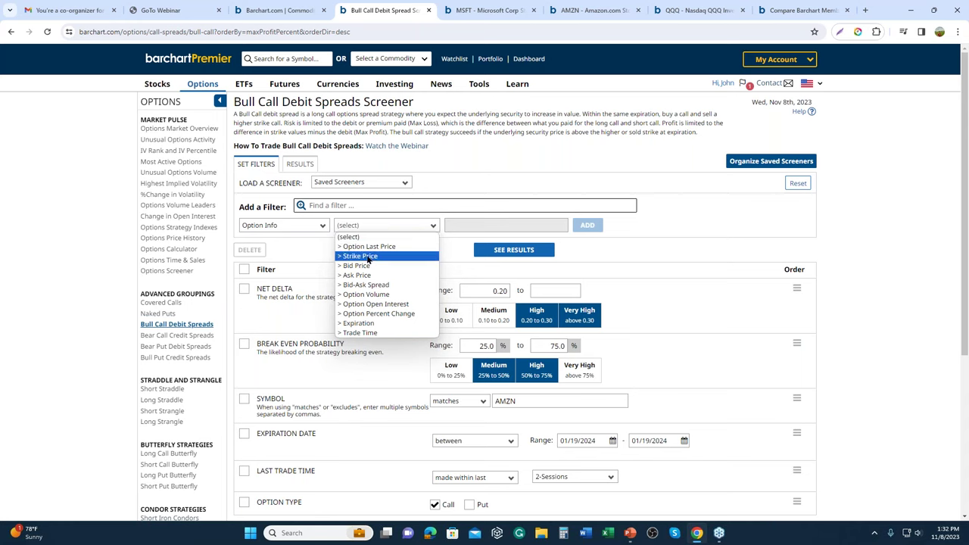
pyautogui.click(368, 257)
pyautogui.click(499, 224)
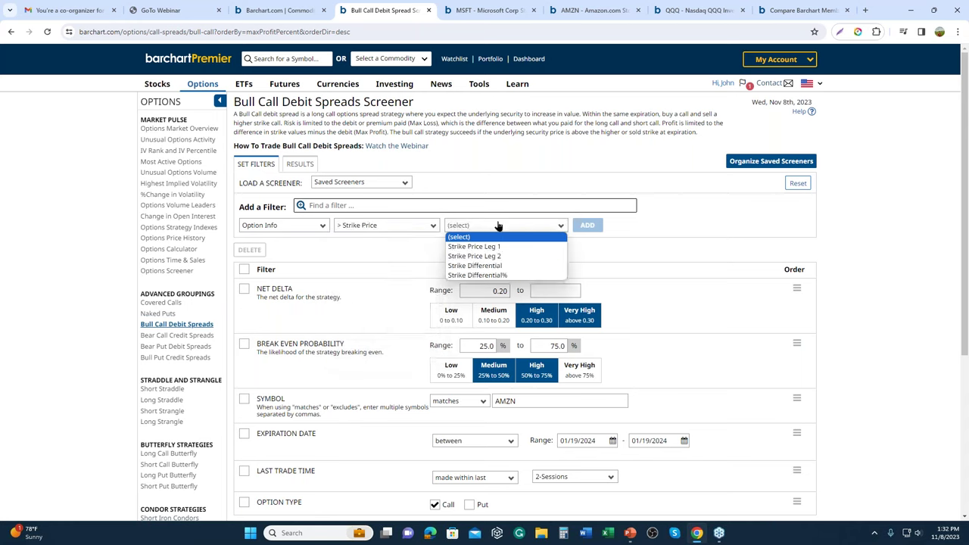
pyautogui.click(497, 265)
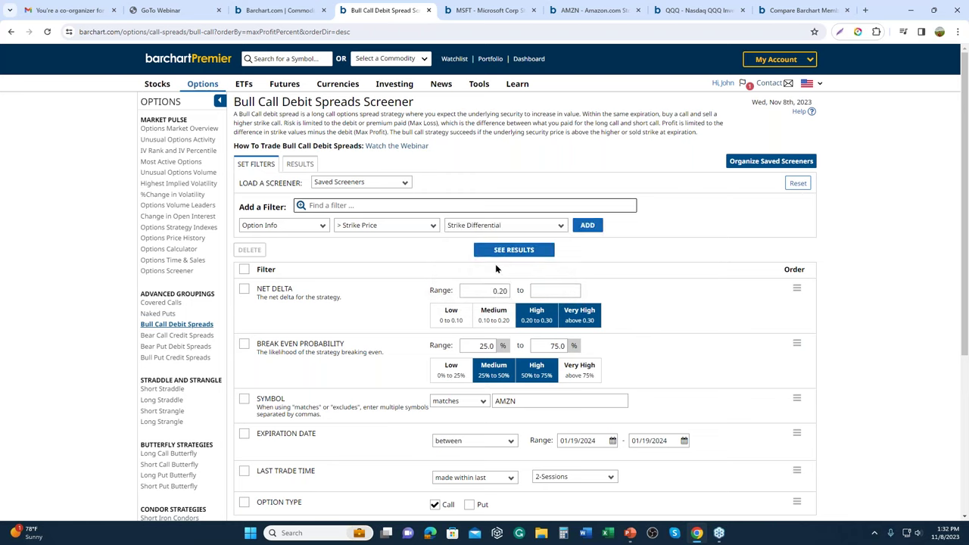
pyautogui.click(588, 225)
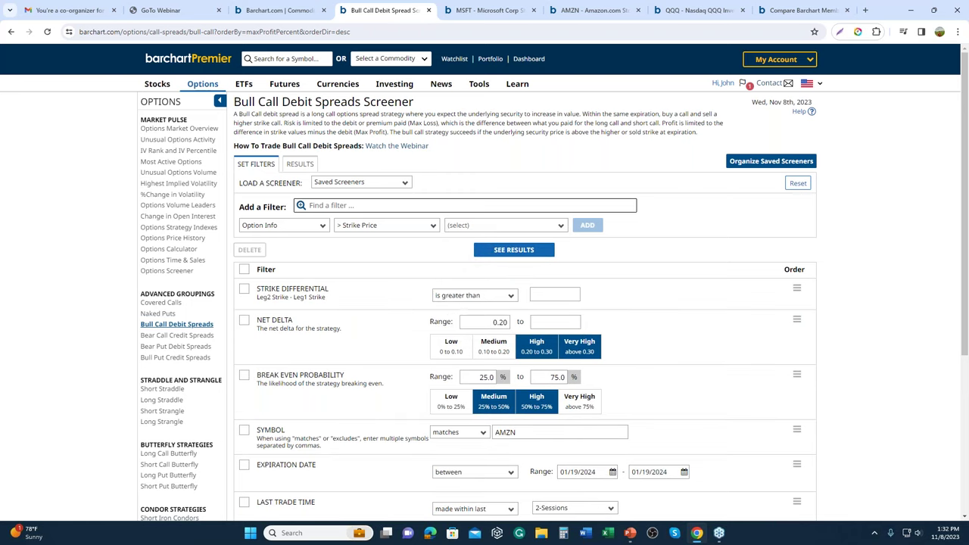
pyautogui.click(500, 297)
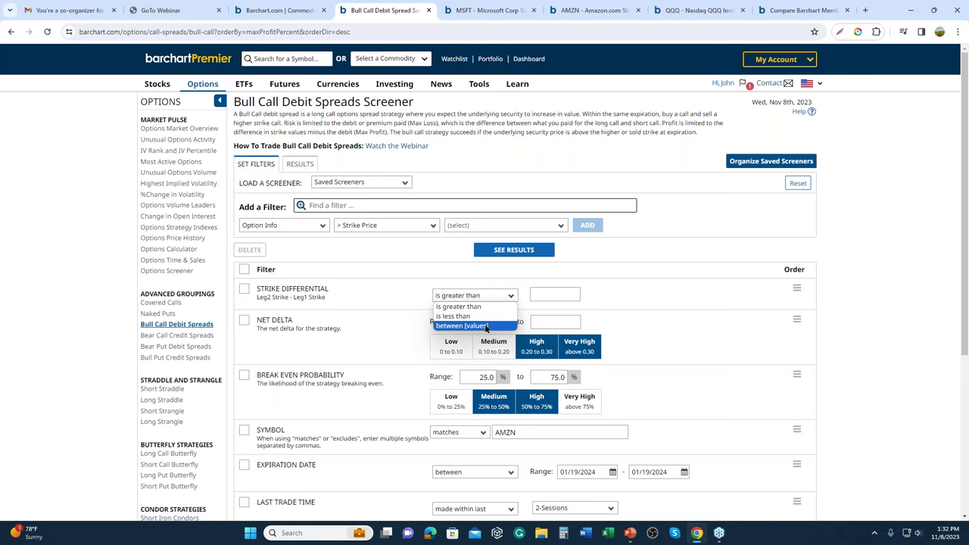
pyautogui.click(486, 326)
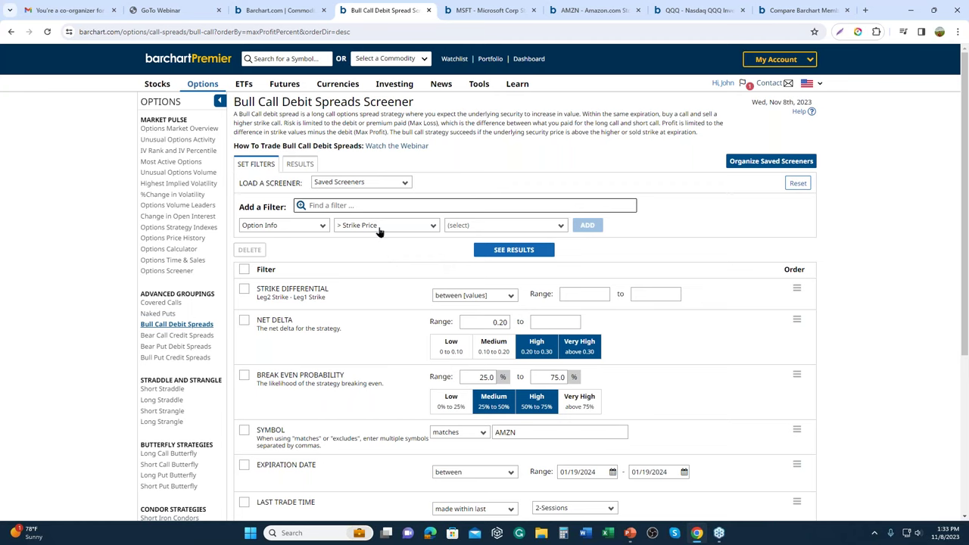
# Step: Add a Strike Price Leg 1 filter and set its condition to 'between [values]'
pyautogui.click(494, 227)
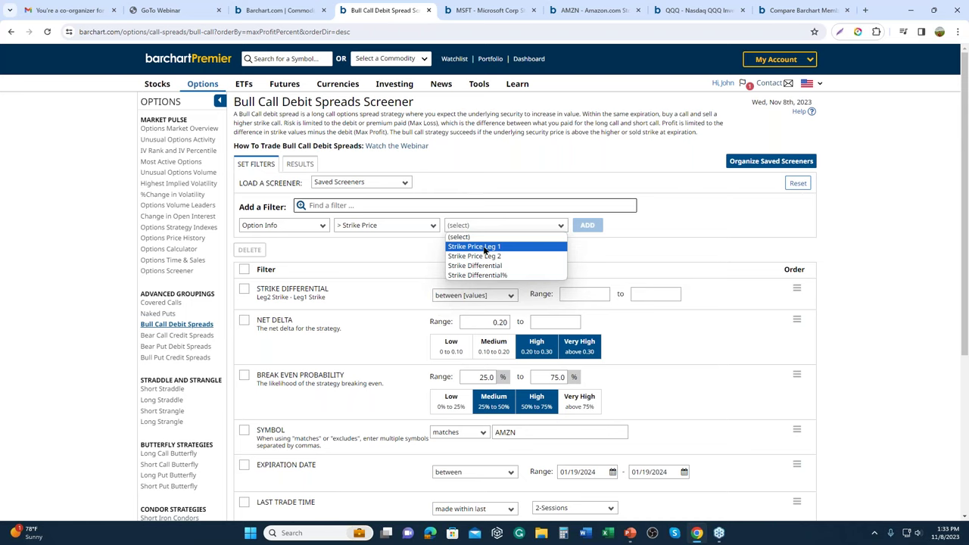
pyautogui.click(484, 247)
pyautogui.click(588, 226)
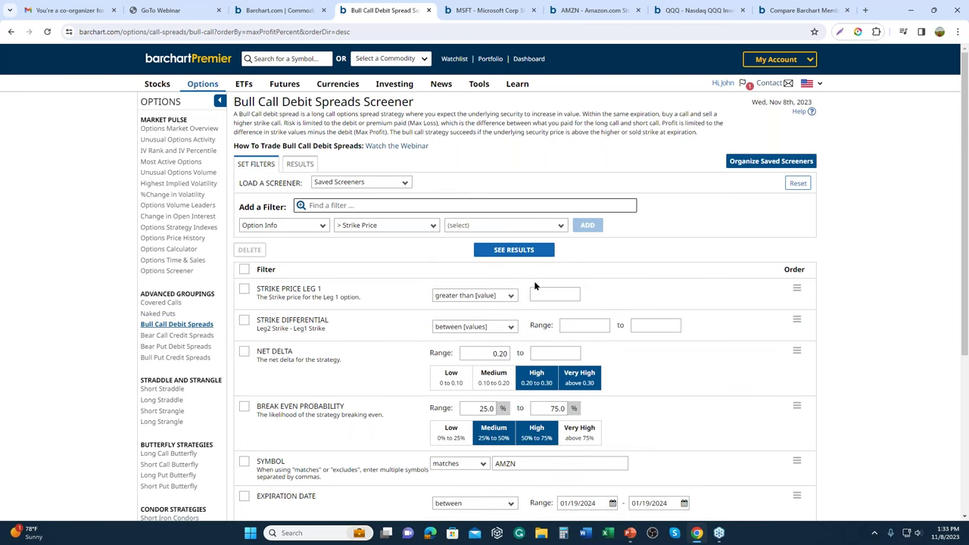
pyautogui.click(512, 297)
pyautogui.click(496, 331)
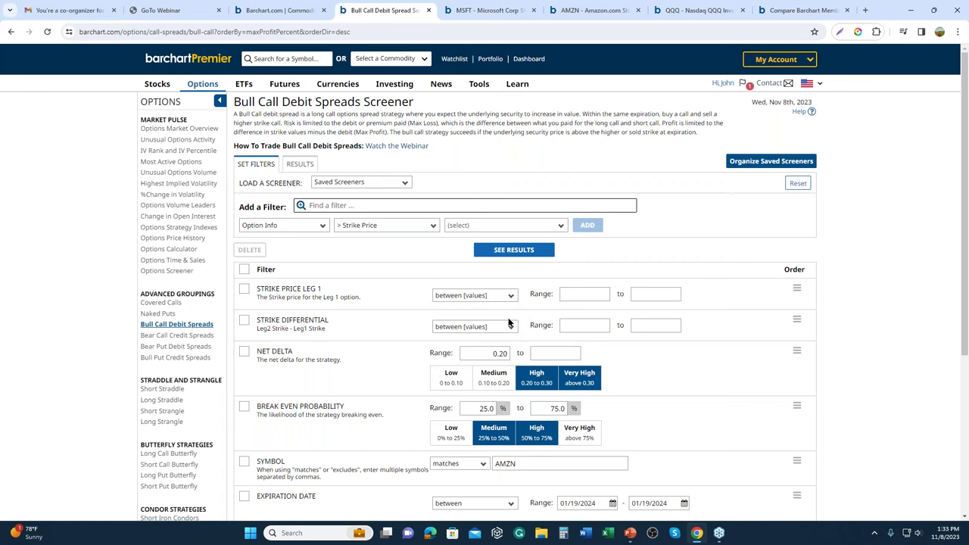
# Step: Add a Moneyness Leg 1 filter from Option Analysis > Moneyness to the screener
pyautogui.click(293, 227)
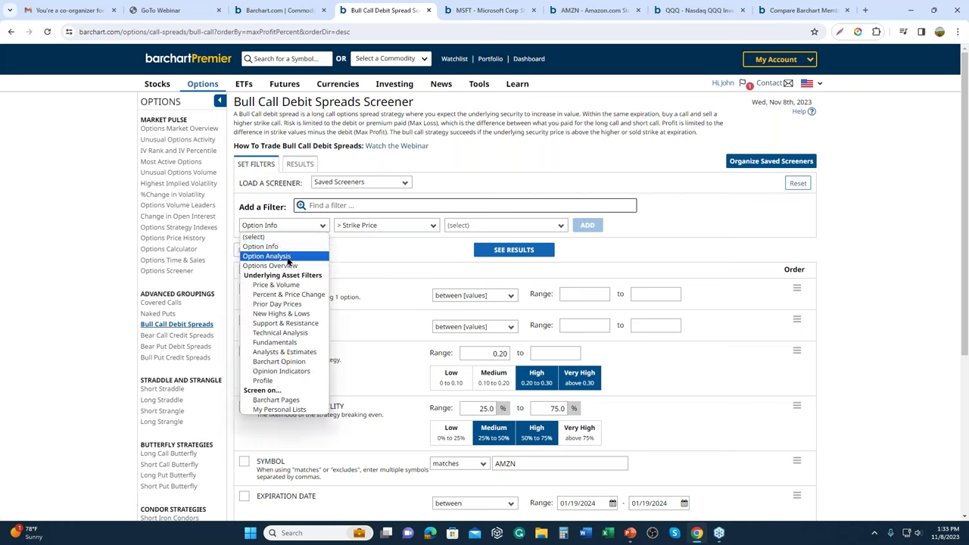
pyautogui.click(289, 255)
pyautogui.click(362, 225)
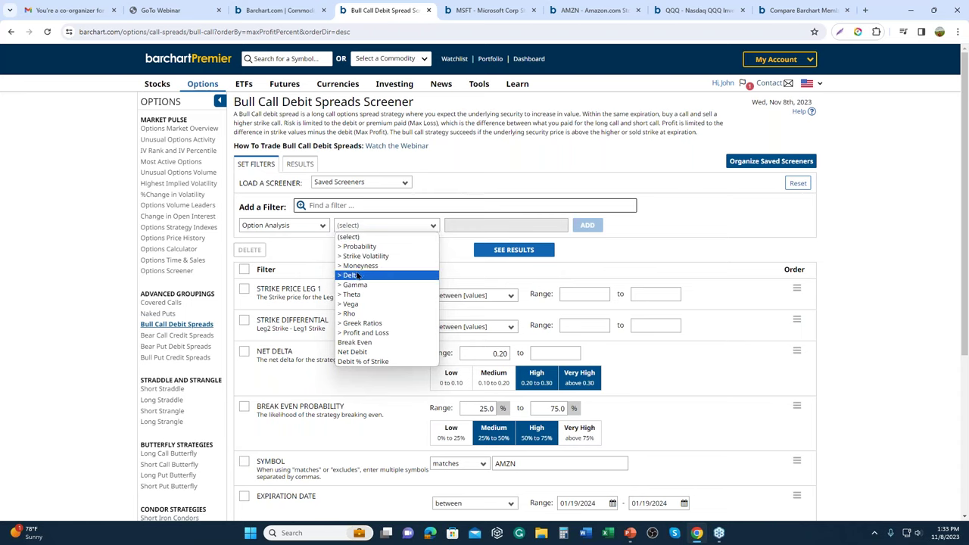
pyautogui.click(361, 266)
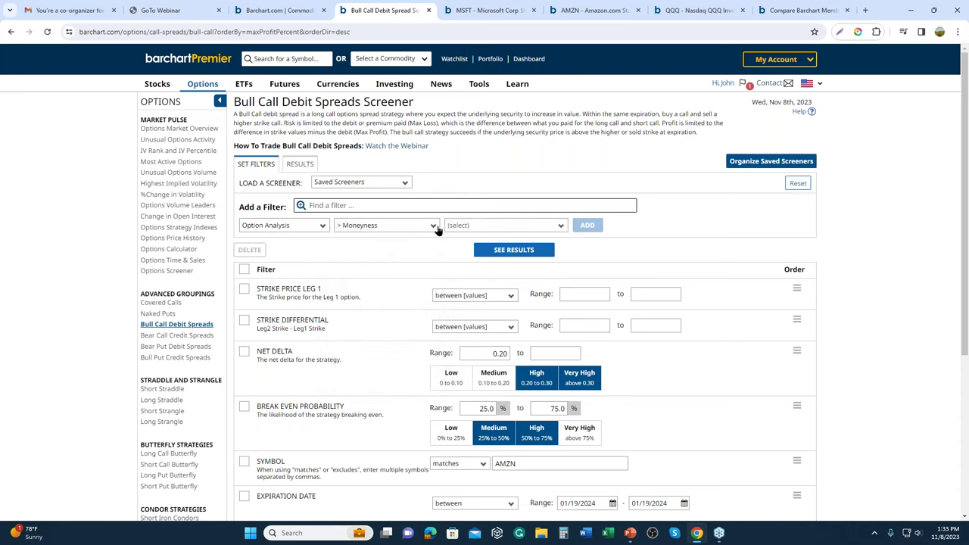
pyautogui.click(500, 228)
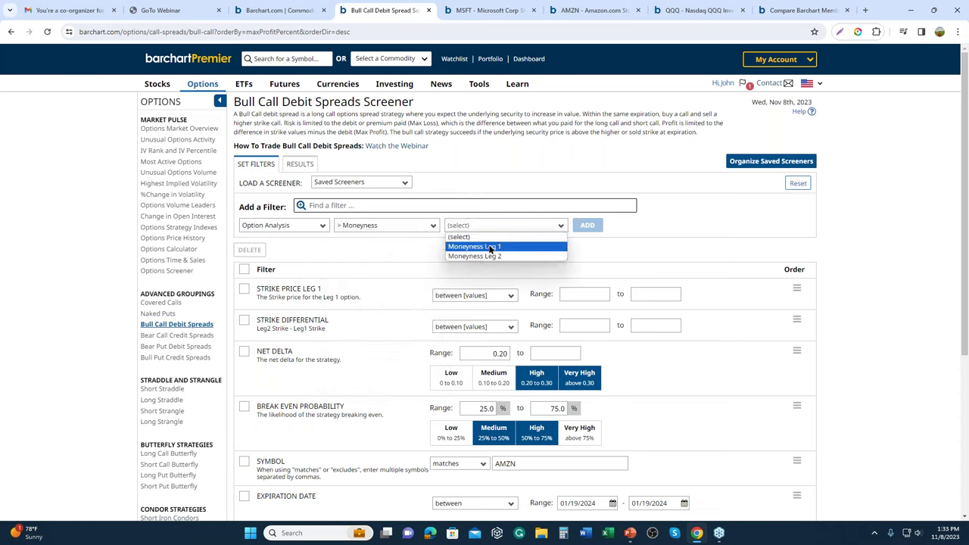
pyautogui.click(489, 247)
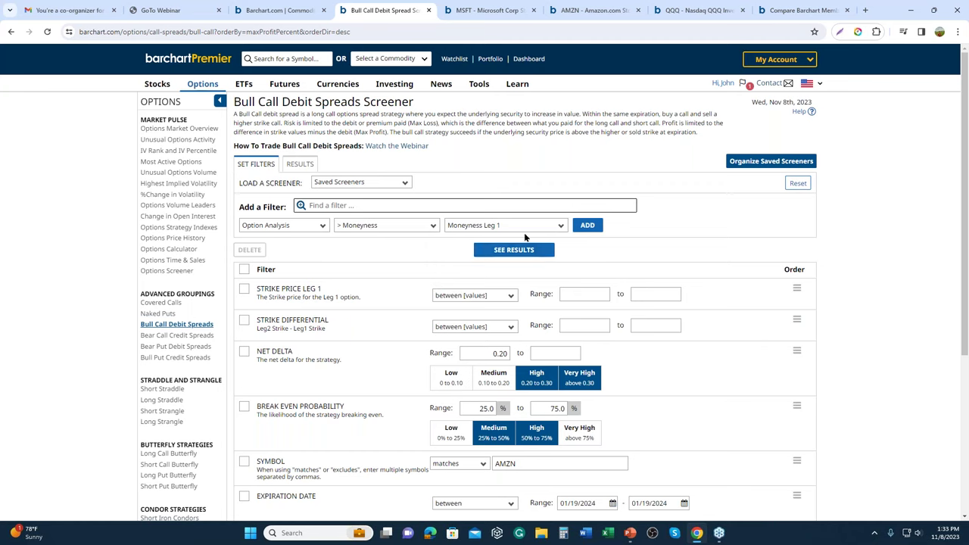
pyautogui.click(587, 226)
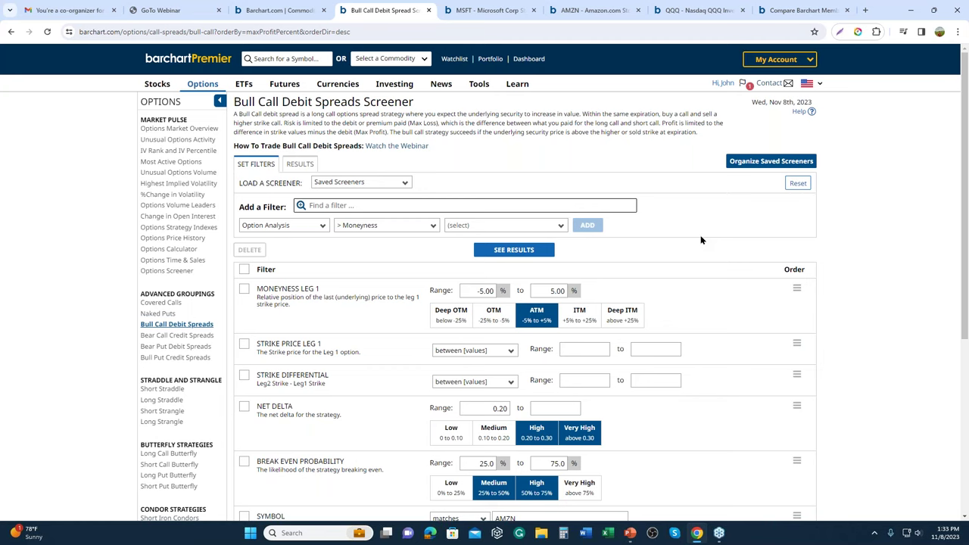
# Step: Delete the Moneyness Leg 1 filter and confirm its removal
pyautogui.click(244, 292)
pyautogui.click(248, 250)
pyautogui.click(510, 193)
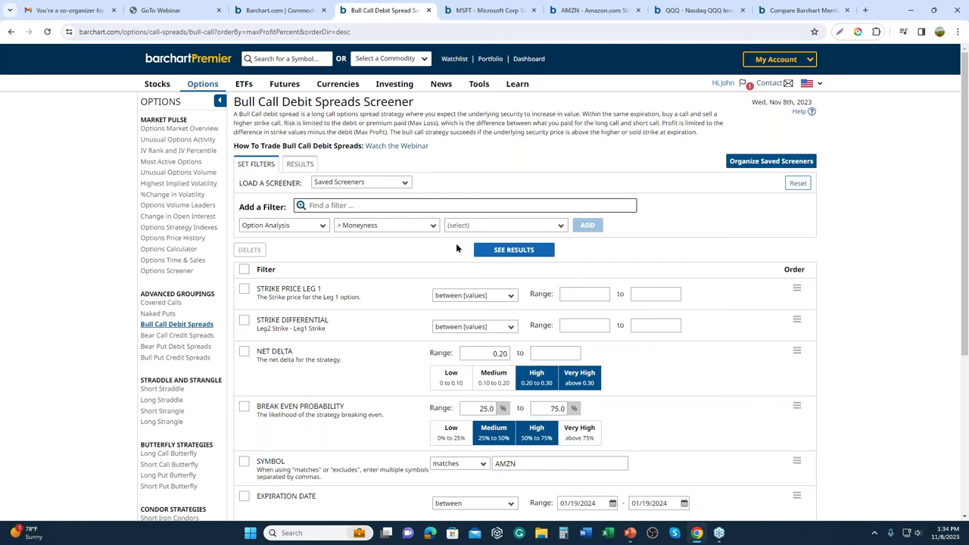
# Step: Add an Option Info > Expiration > Days to Expiration filter with only the 60-100 range selected
pyautogui.click(311, 228)
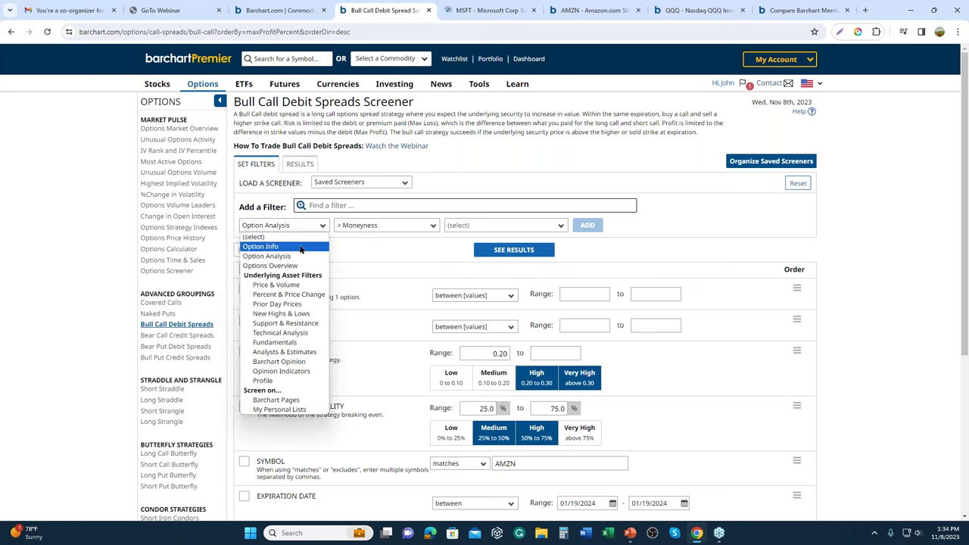
pyautogui.click(321, 246)
pyautogui.click(384, 225)
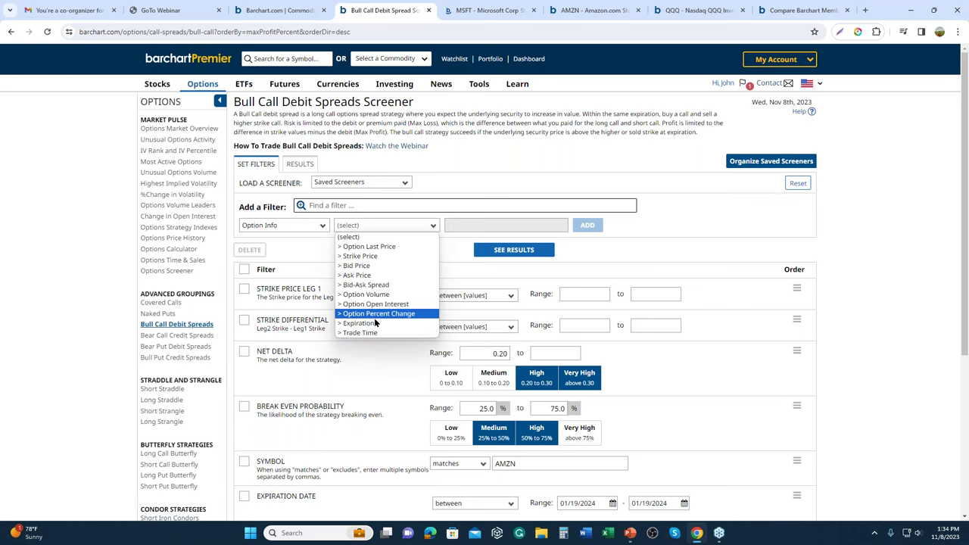
pyautogui.click(359, 323)
pyautogui.click(542, 226)
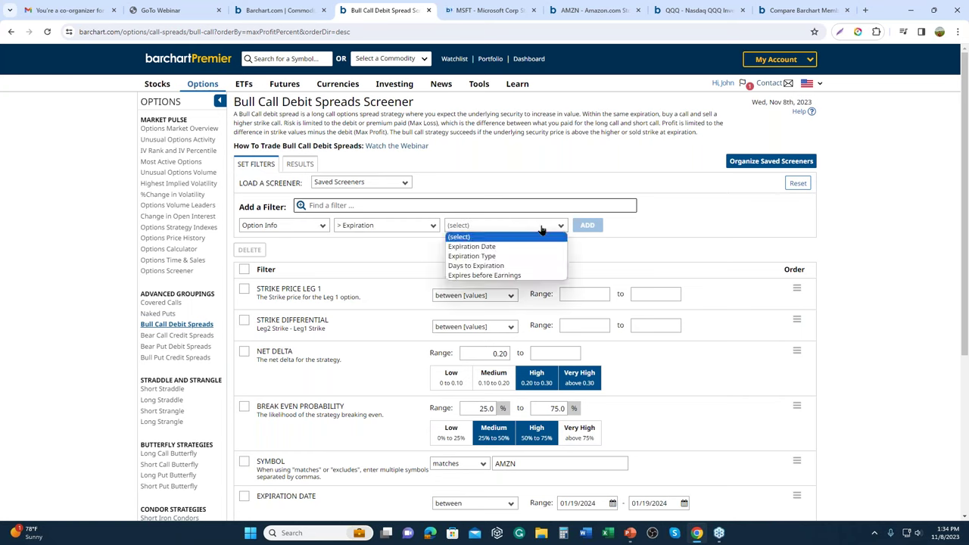
pyautogui.click(495, 265)
pyautogui.click(593, 229)
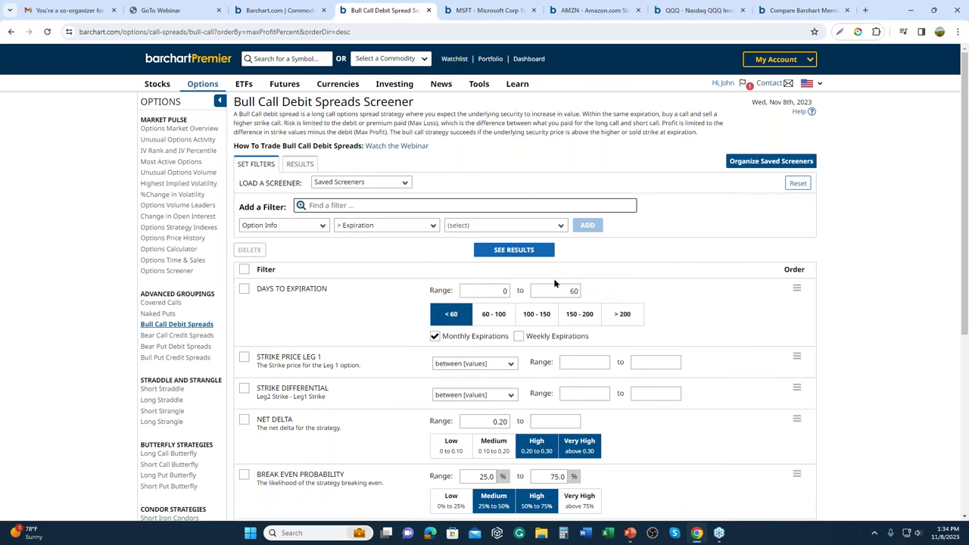
pyautogui.click(492, 317)
pyautogui.click(453, 315)
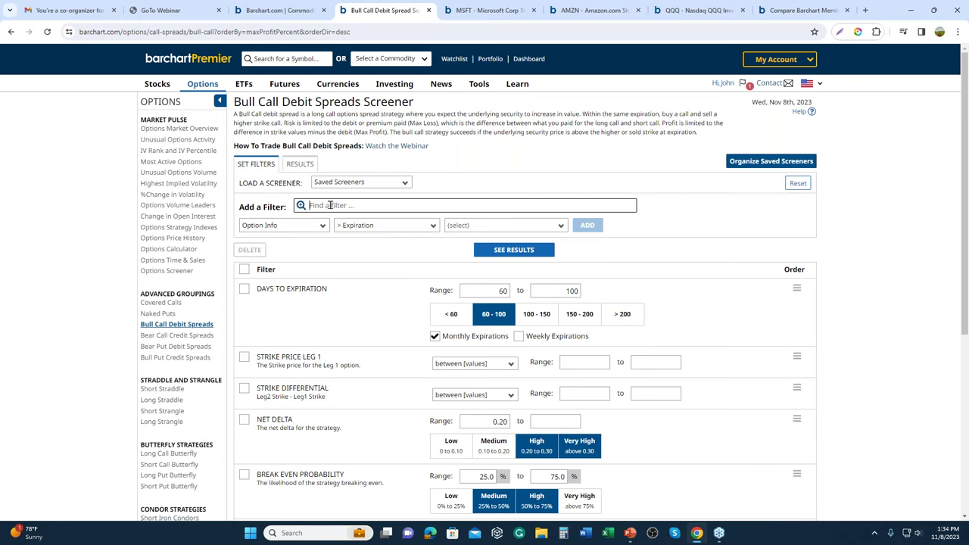
# Step: Add a Security Type filter limited to Stock and run the screener, returning 460 AMZN spreads
pyautogui.write('sec')
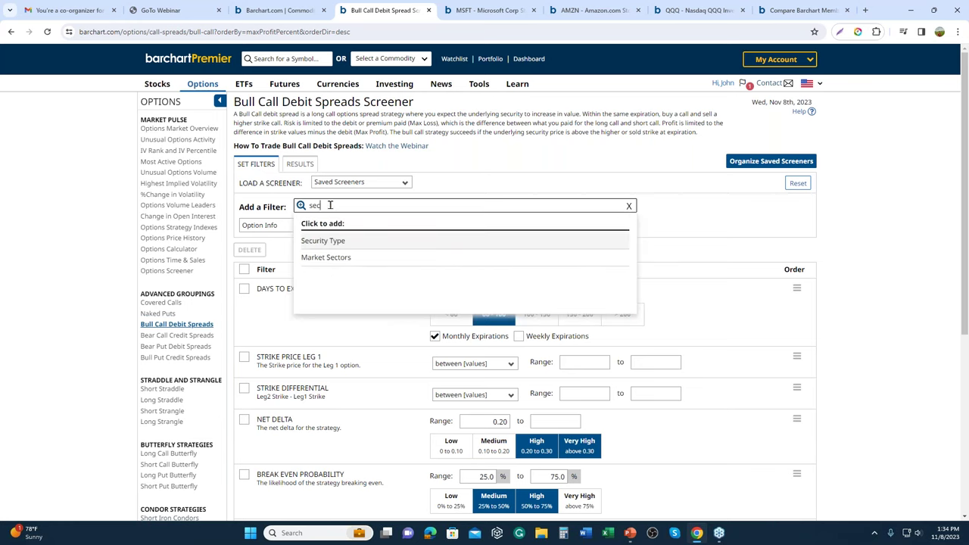
pyautogui.click(328, 245)
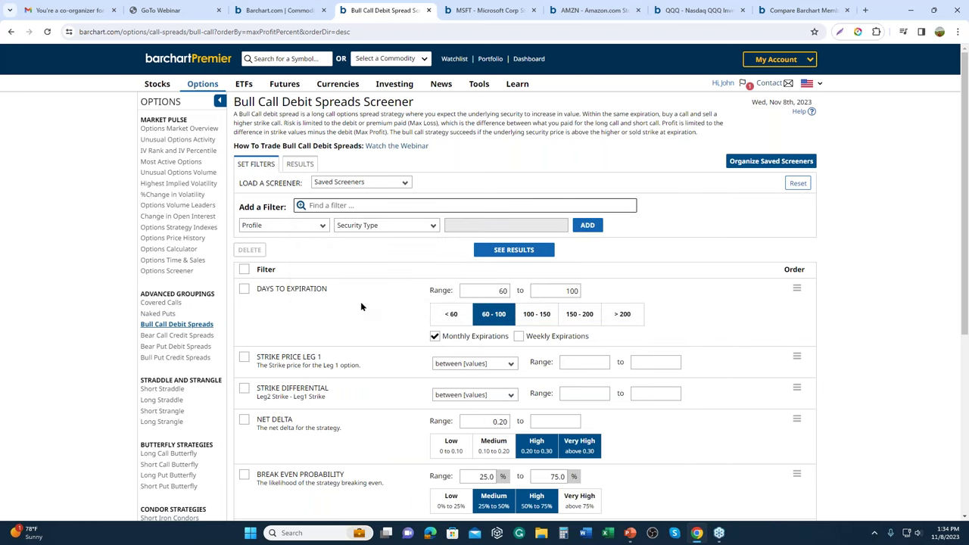
pyautogui.click(588, 226)
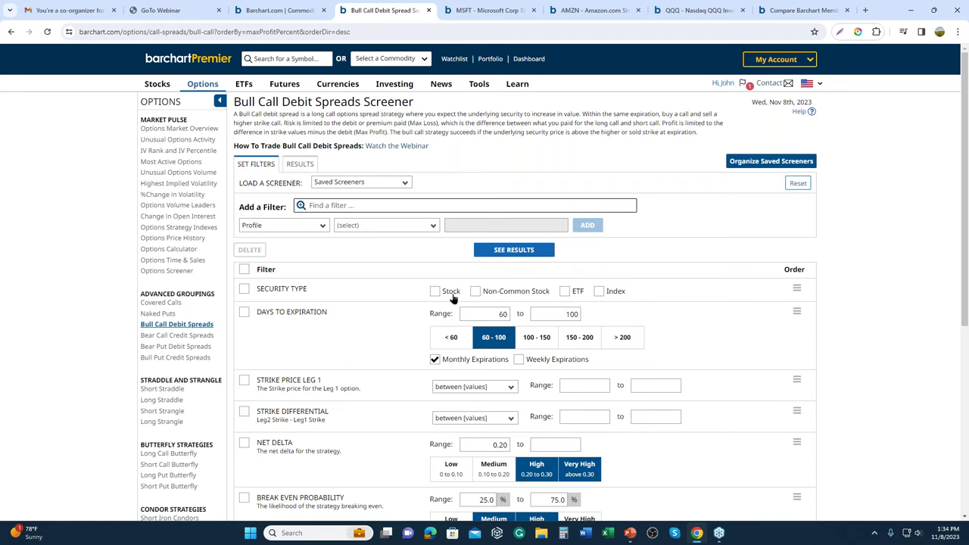
pyautogui.scroll(-3, 511, 358)
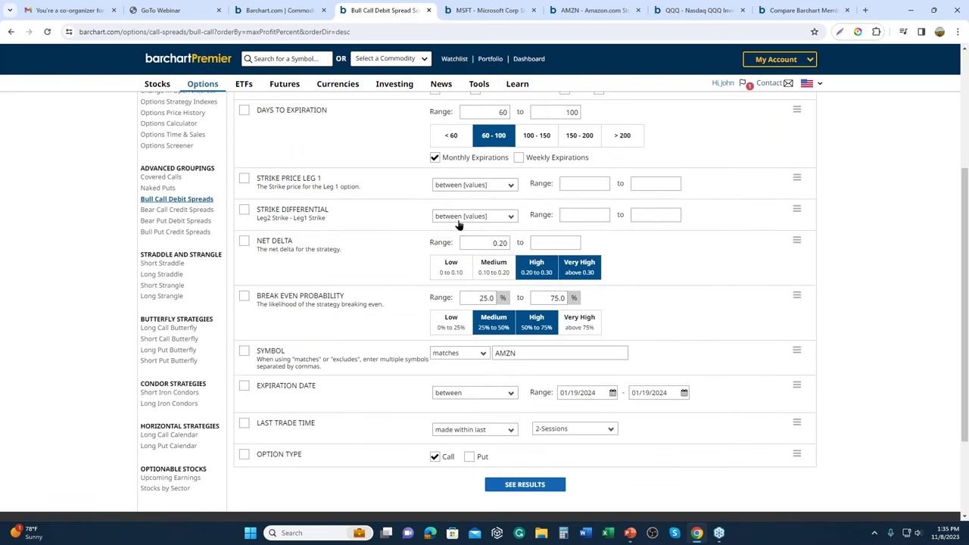
pyautogui.scroll(2, 454, 227)
pyautogui.click(433, 241)
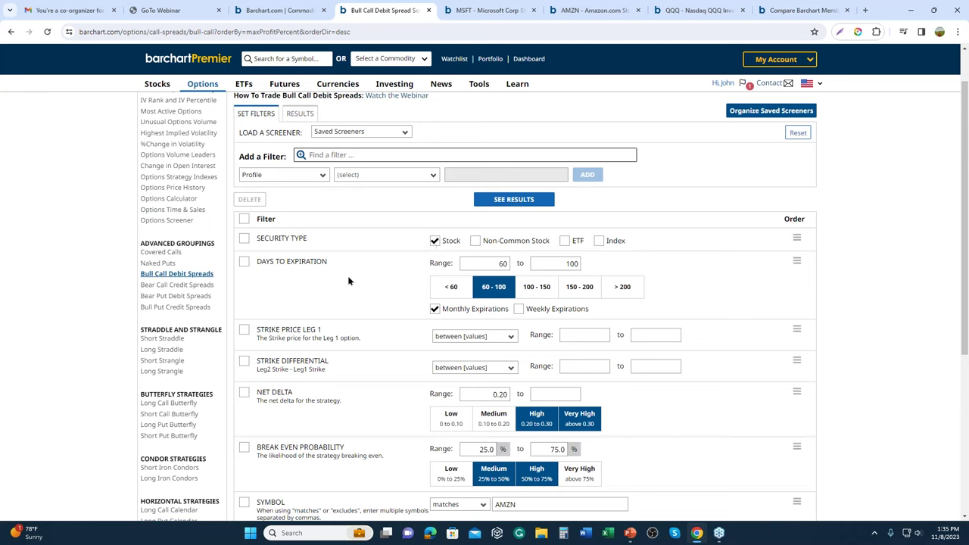
pyautogui.click(510, 201)
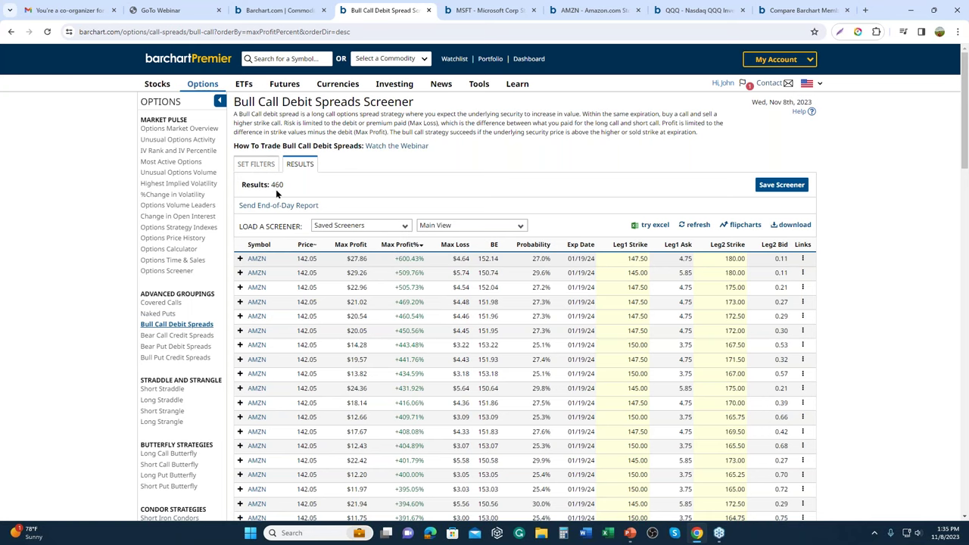
# Step: Return from the results table to the SET FILTERS view
pyautogui.click(258, 164)
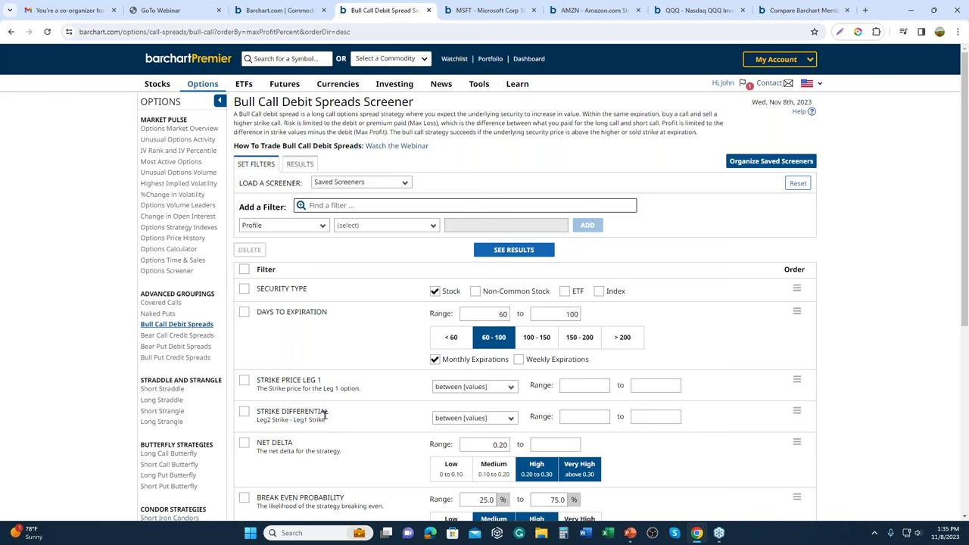
# Step: Show AMZN's Volatility & Greeks option chain for the 2024-01-19 expiration
pyautogui.click(598, 11)
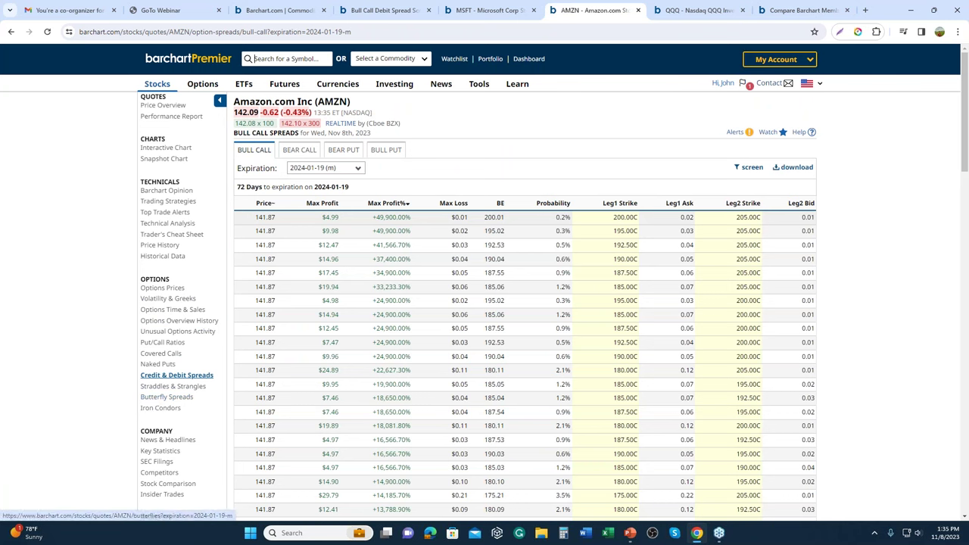
pyautogui.click(178, 303)
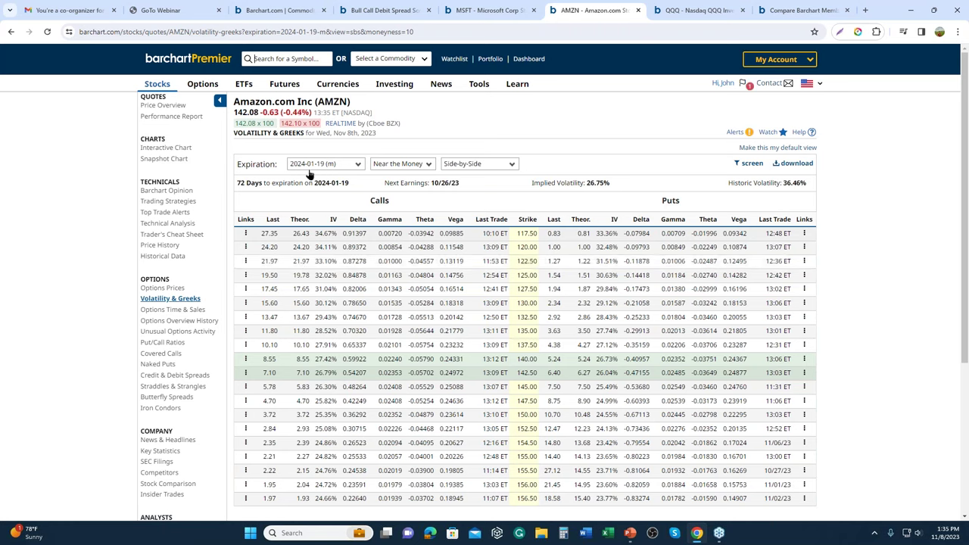
pyautogui.click(346, 167)
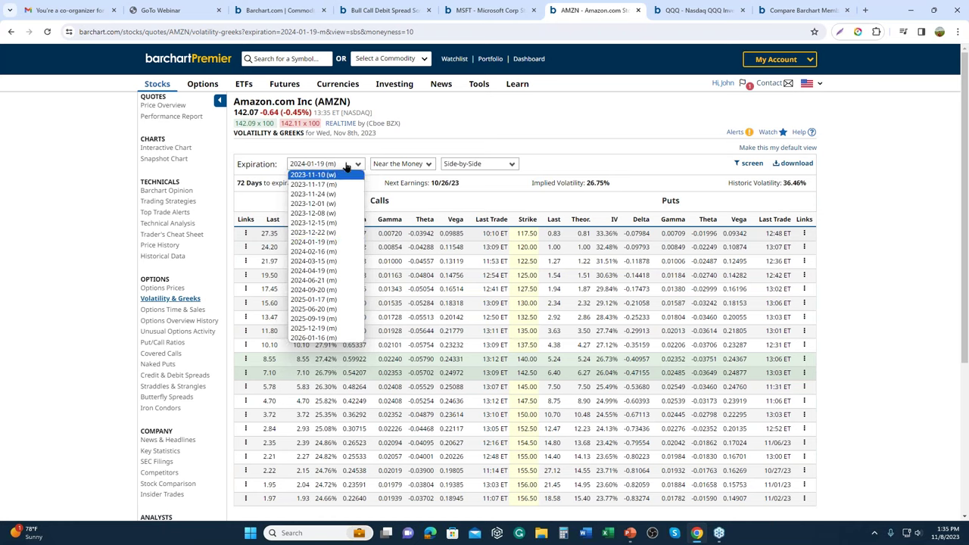
pyautogui.click(347, 167)
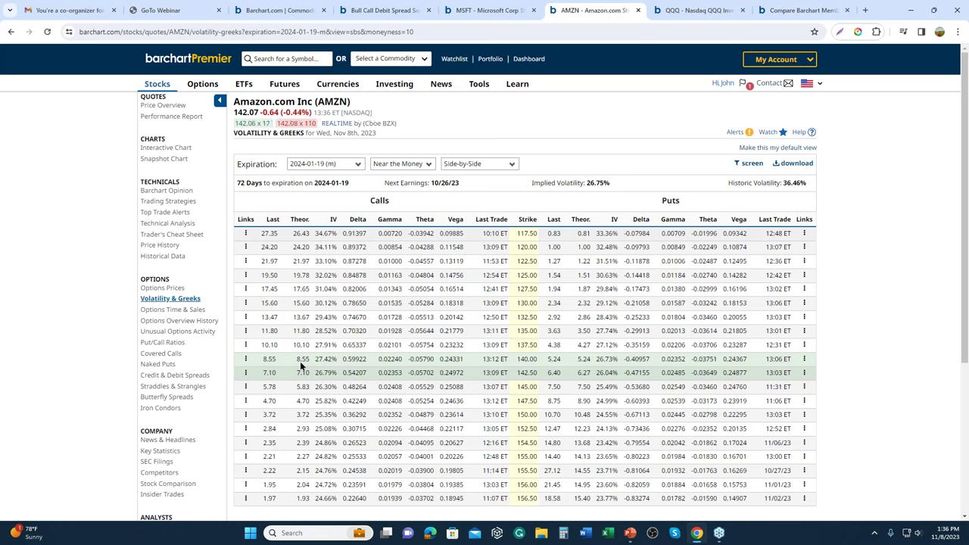
# Step: Review AMZN's price overview and interactive chart, then return to the Bull Call Debit Spreads Screener
pyautogui.click(170, 110)
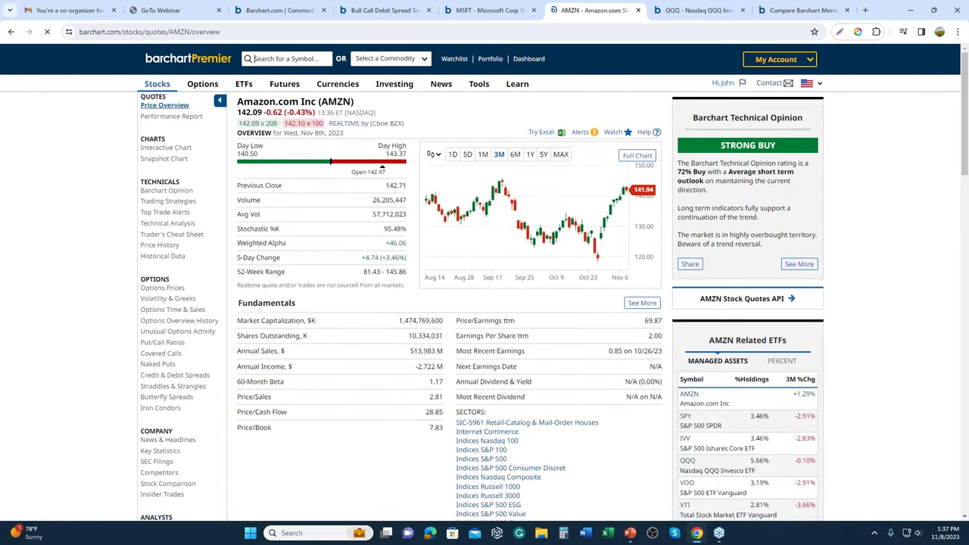
pyautogui.scroll(-3, 238, 392)
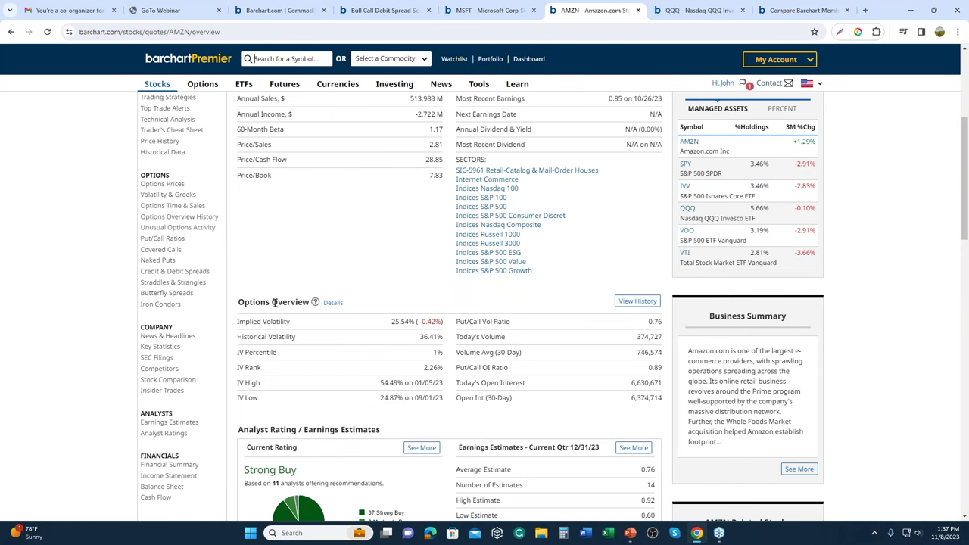
pyautogui.scroll(2, 285, 296)
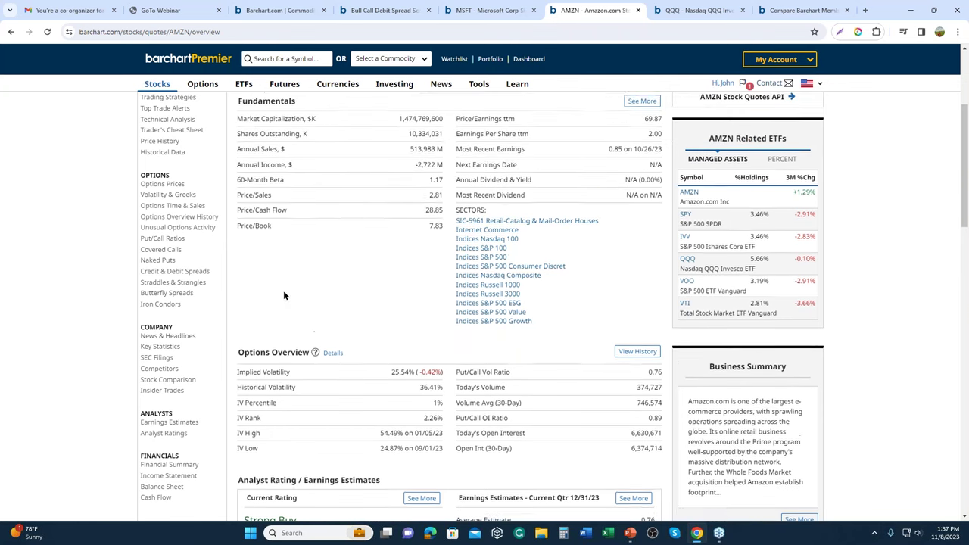
pyautogui.scroll(2, 155, 192)
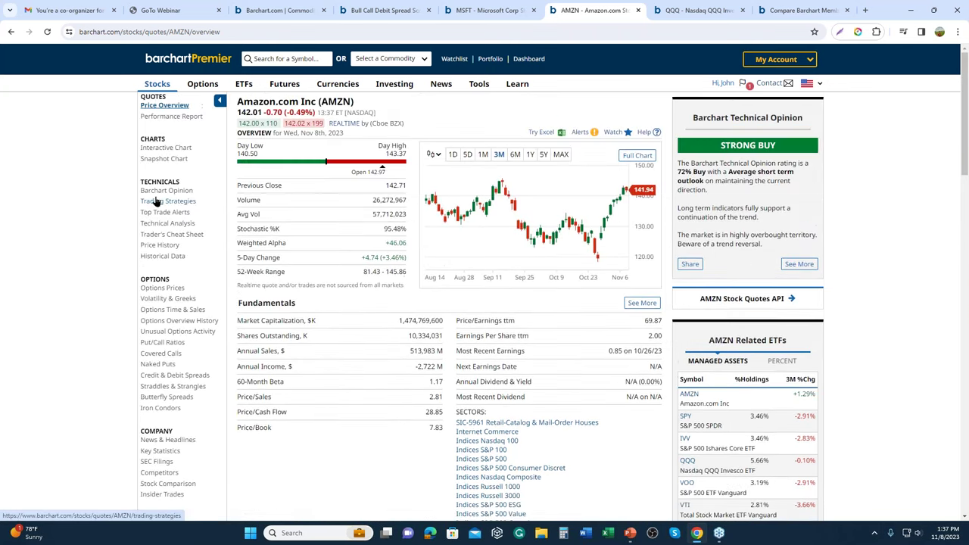
pyautogui.click(166, 150)
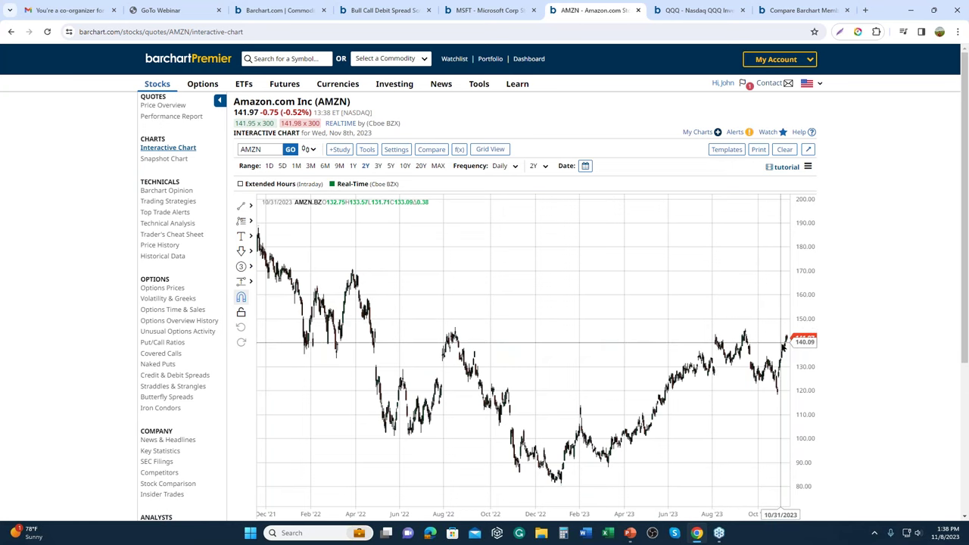
pyautogui.click(401, 11)
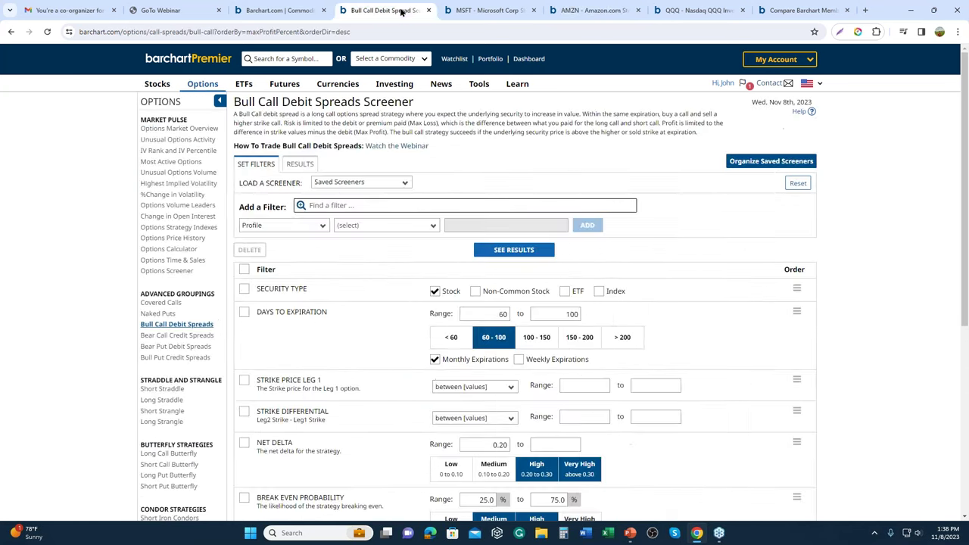
# Step: Set the Strike Differential range to 10–15
pyautogui.scroll(-2, 585, 341)
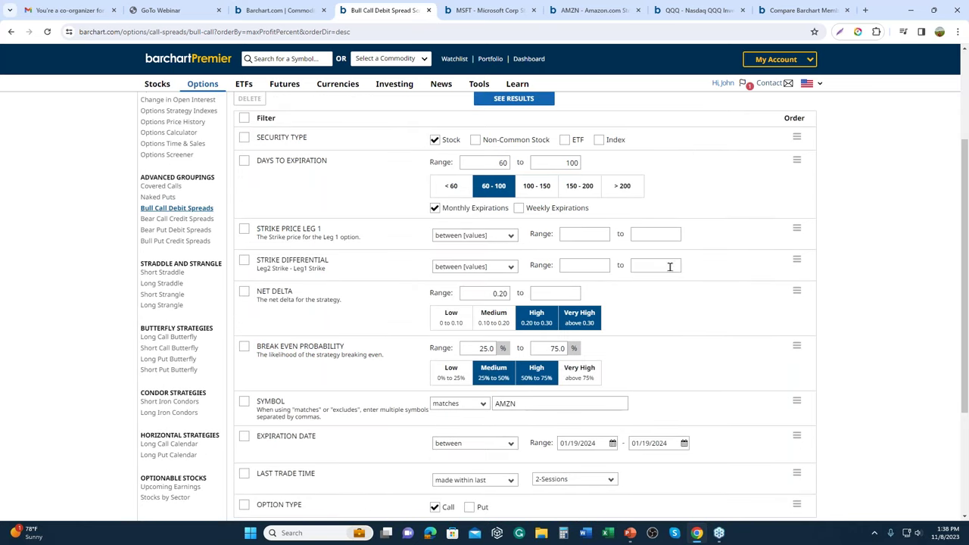
pyautogui.click(600, 265)
pyautogui.write('10')
pyautogui.click(634, 263)
pyautogui.write('15')
# Step: Set the Strike Price Leg 1 range to 138–145 and rerun the screener
pyautogui.click(600, 234)
pyautogui.write('138')
pyautogui.click(637, 233)
pyautogui.write('145')
pyautogui.scroll(1, 640, 250)
pyautogui.click(513, 200)
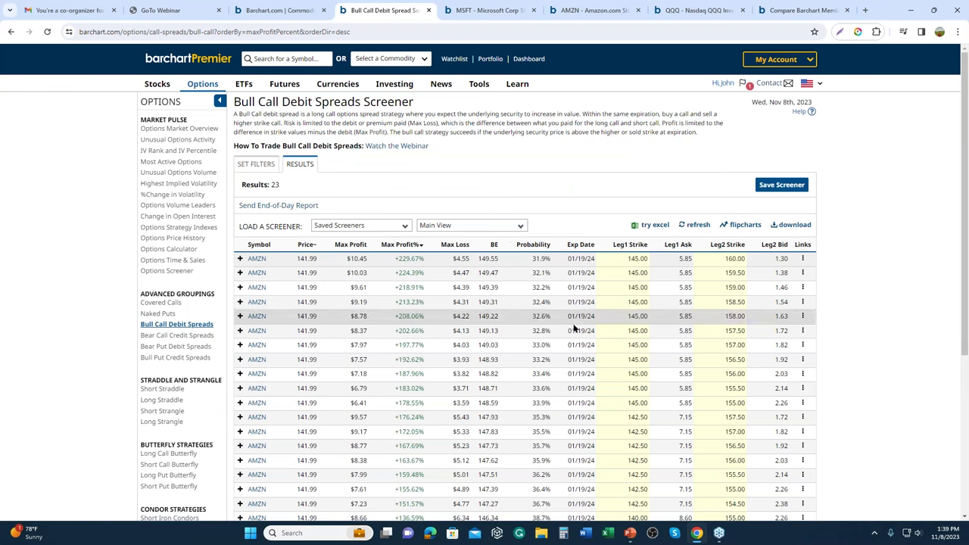
# Step: Sort the 23 AMZN spreads by break-even Probability, highest first
pyautogui.scroll(-1, 577, 333)
pyautogui.scroll(-1, 576, 347)
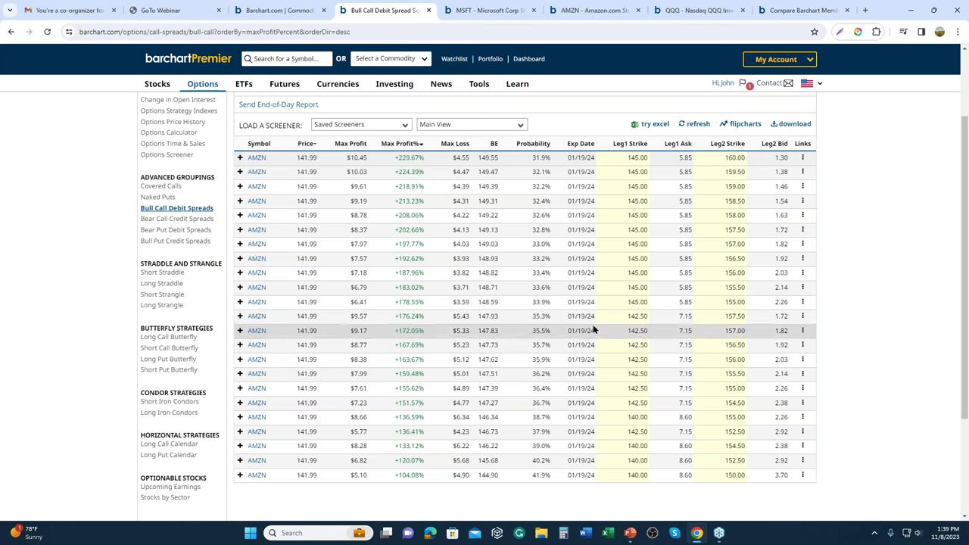
pyautogui.click(538, 143)
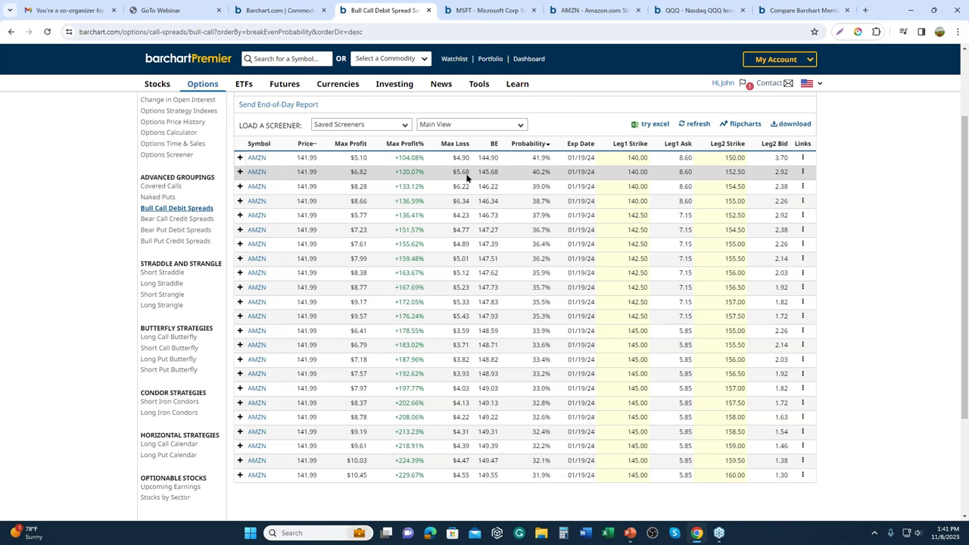
pyautogui.click(471, 126)
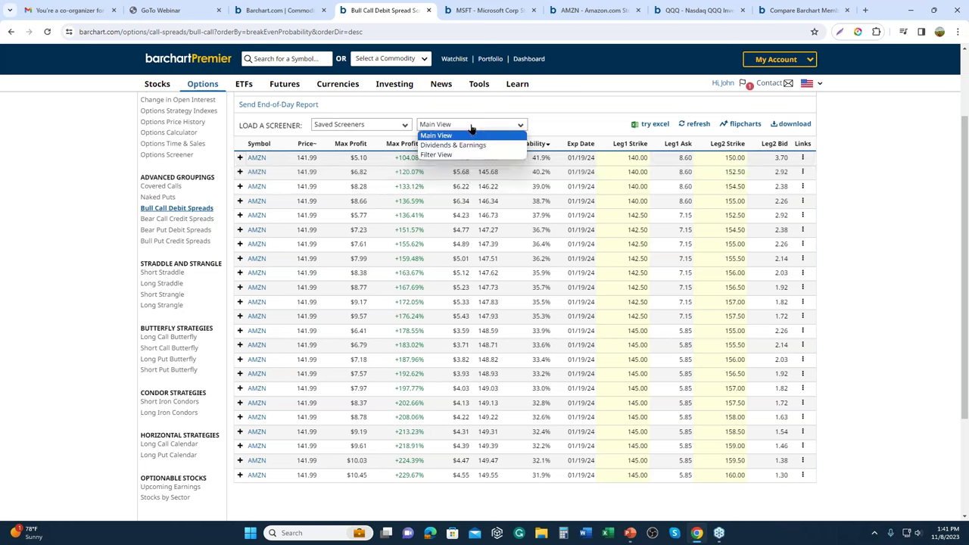
# Step: Switch the results table to Filter View, showing DTE, Strike Diff and Net Delta
pyautogui.click(463, 154)
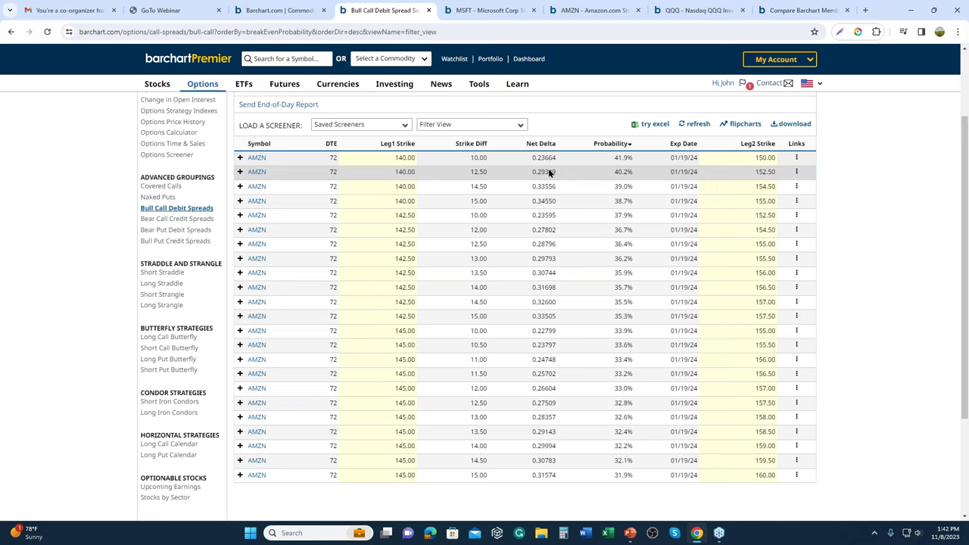
pyautogui.scroll(2, 302, 168)
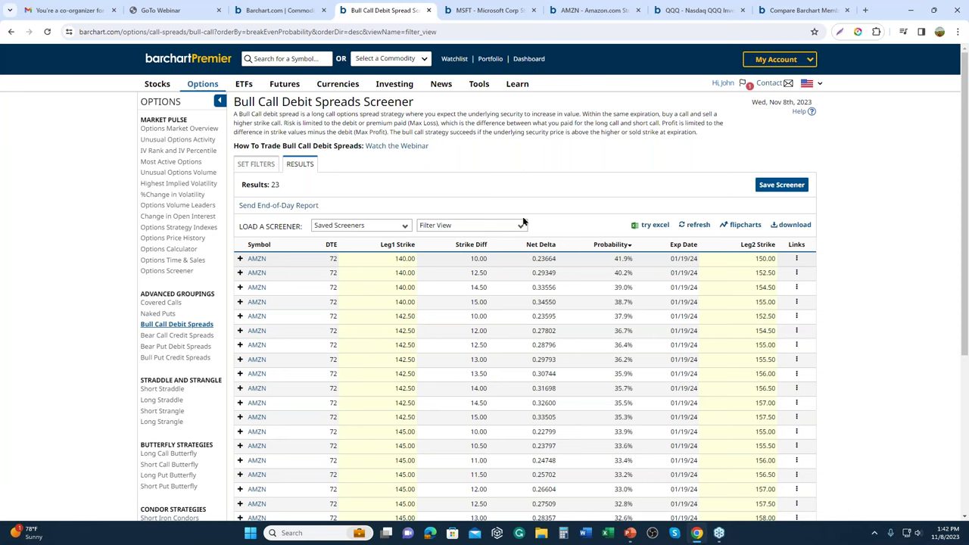
pyautogui.click(270, 165)
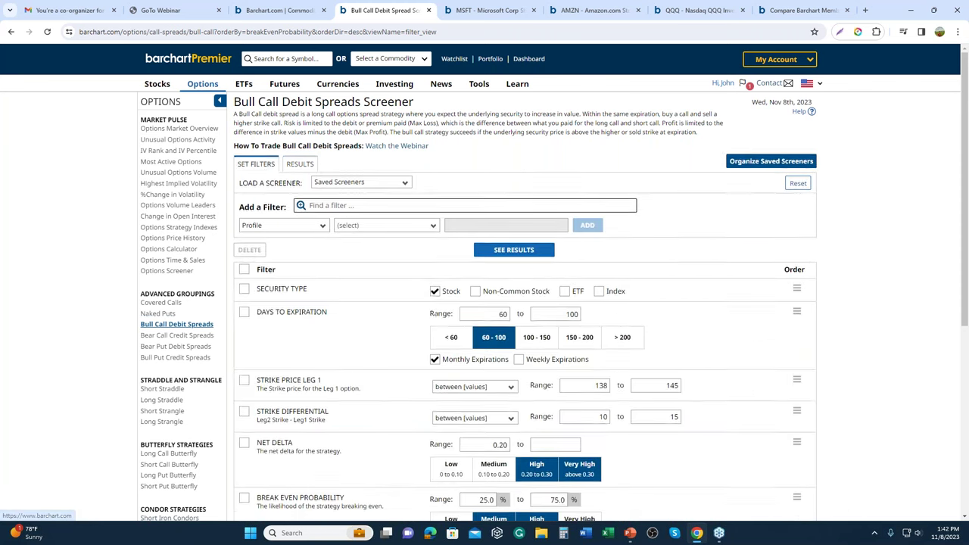
pyautogui.scroll(-3, 546, 512)
pyautogui.scroll(2, 549, 507)
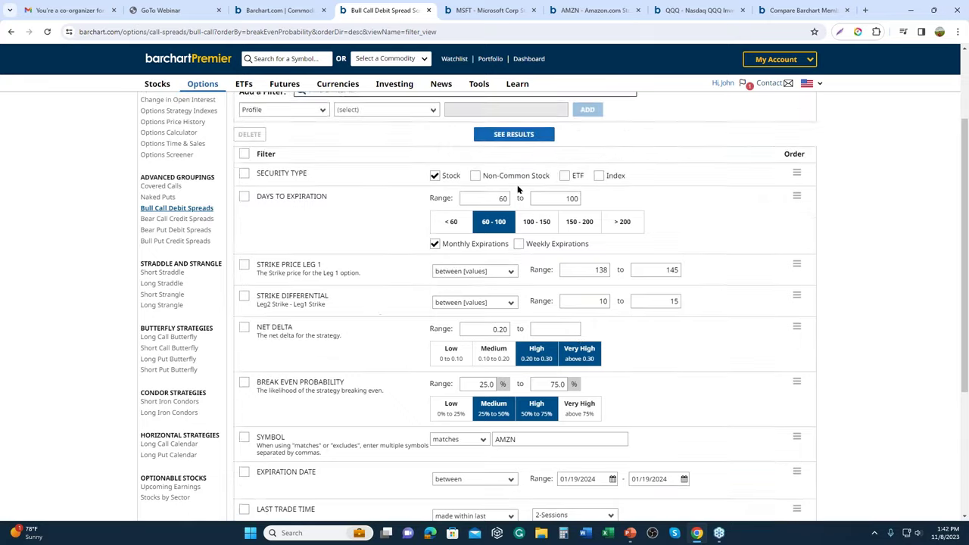
pyautogui.scroll(1, 614, 347)
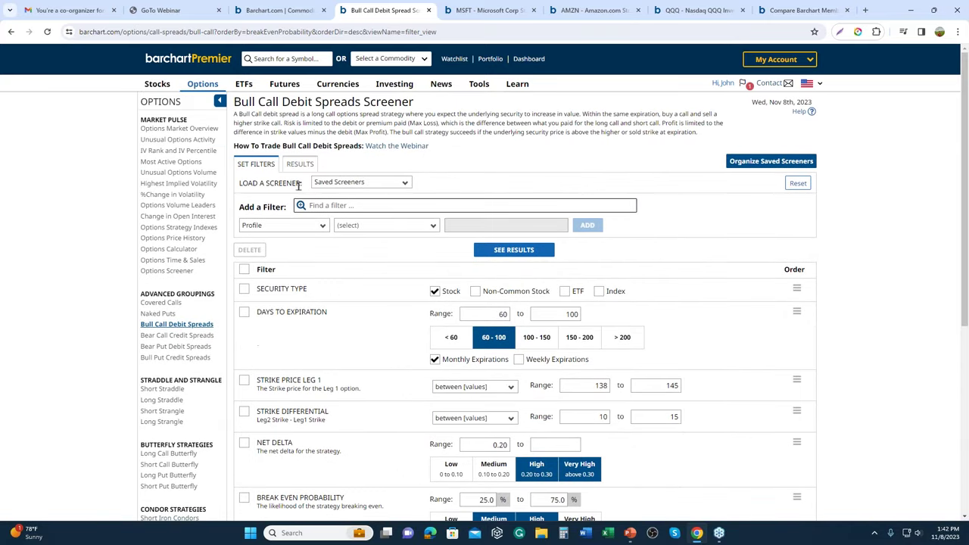
pyautogui.click(300, 164)
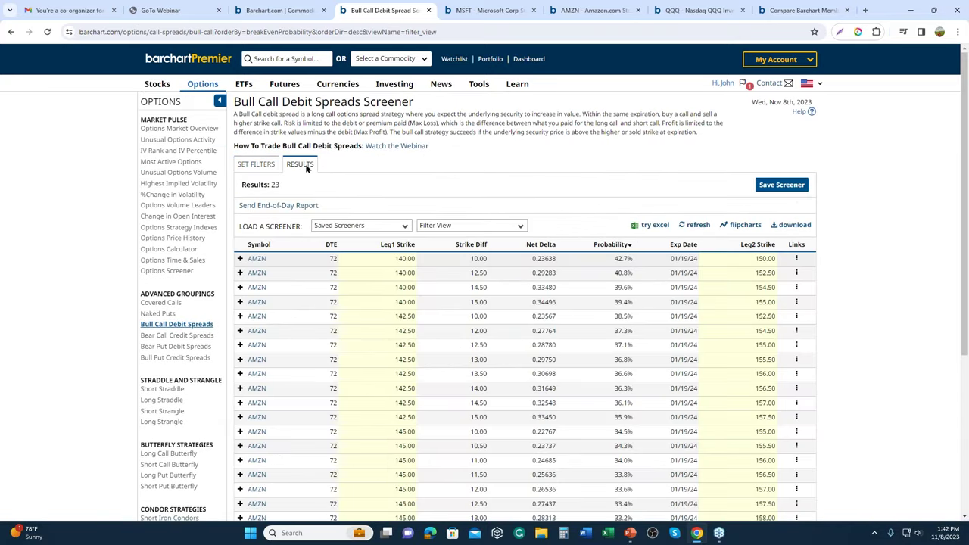
pyautogui.click(781, 185)
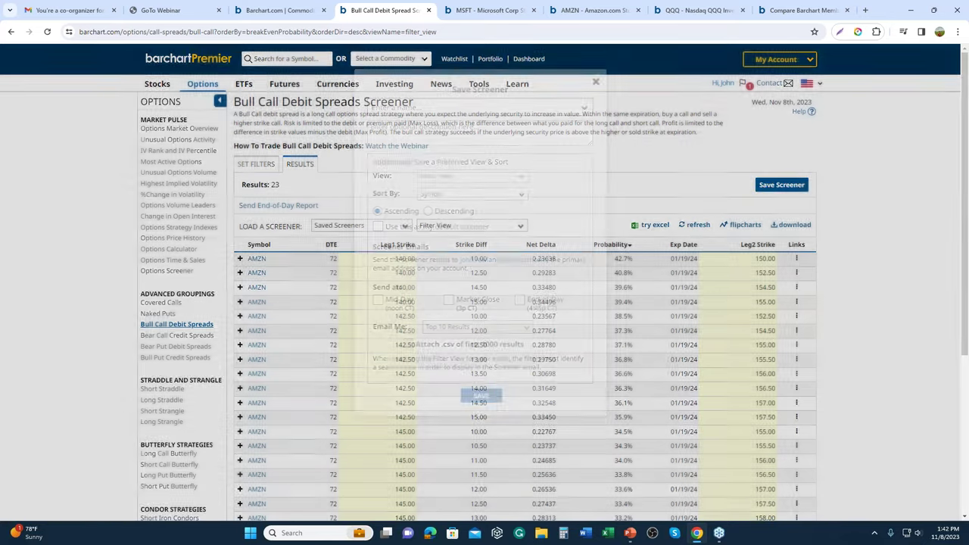
pyautogui.click(596, 84)
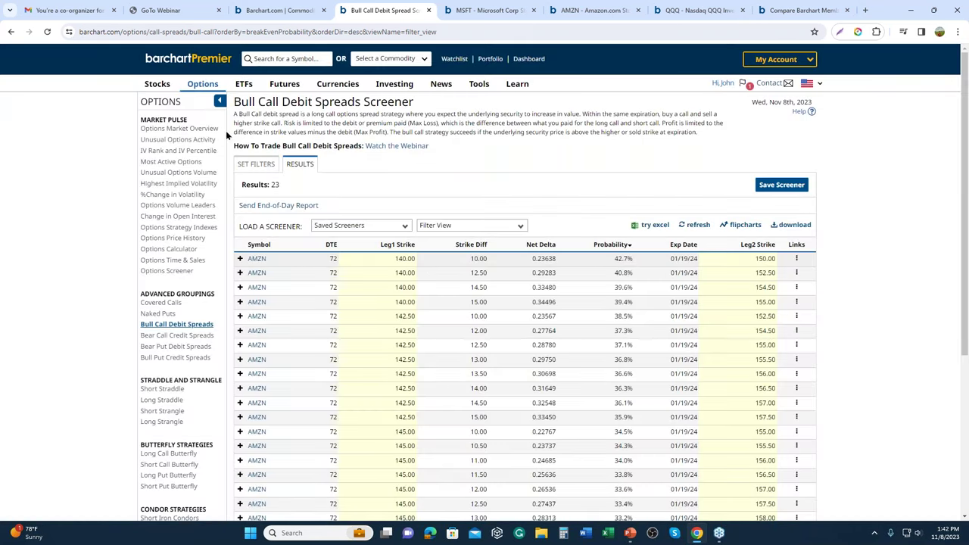
# Step: Load the saved Webinar Bull Call screener, show its Set Filters form, and select the Symbol field
pyautogui.click(374, 225)
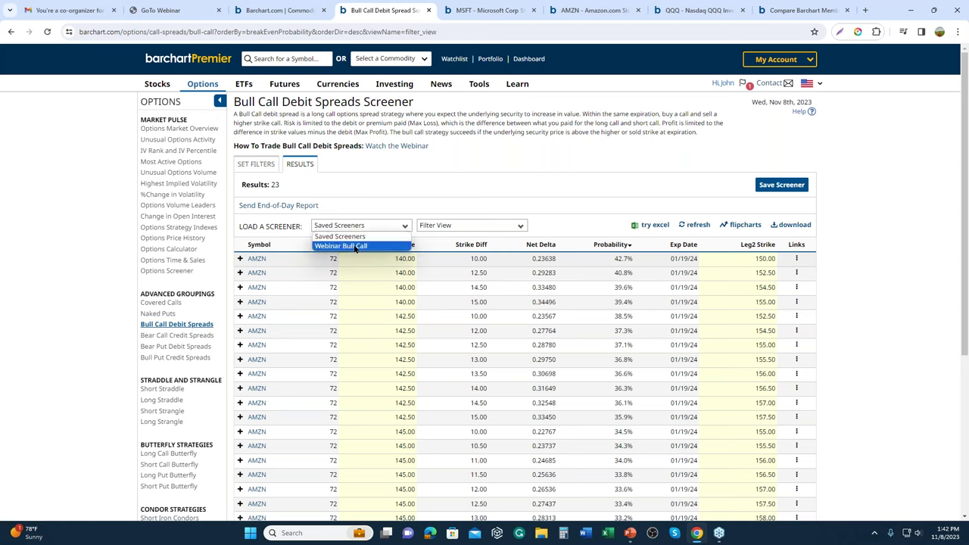
pyautogui.click(355, 248)
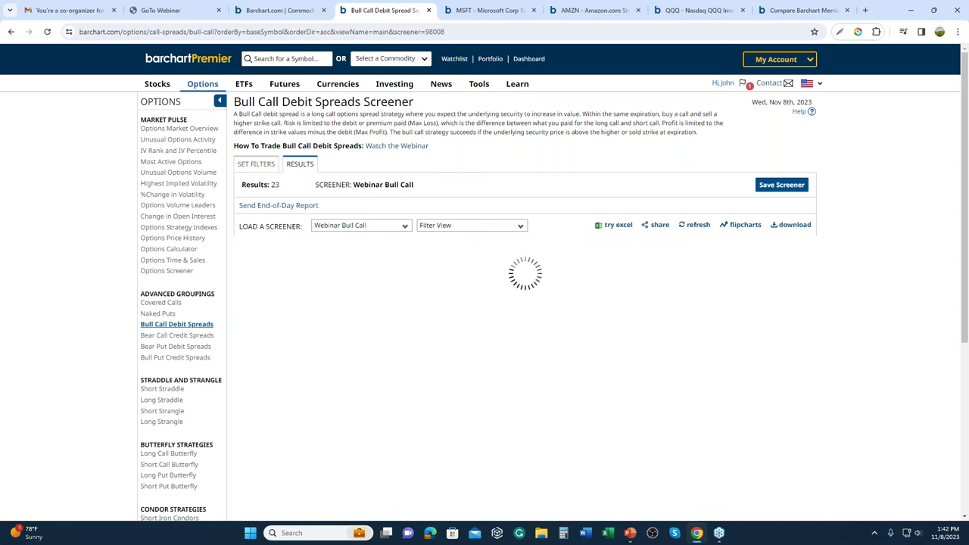
pyautogui.click(256, 164)
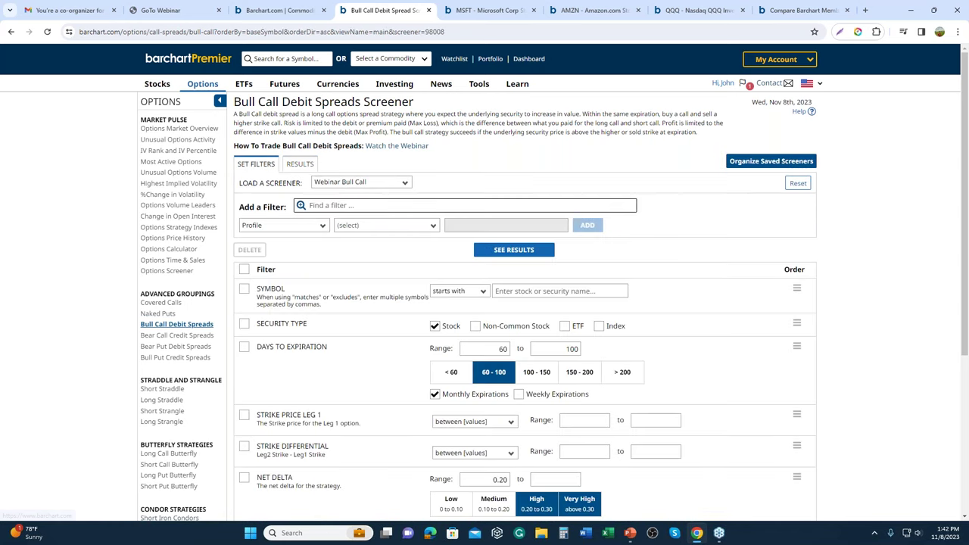
pyautogui.scroll(-2, 350, 262)
pyautogui.scroll(-1, 353, 274)
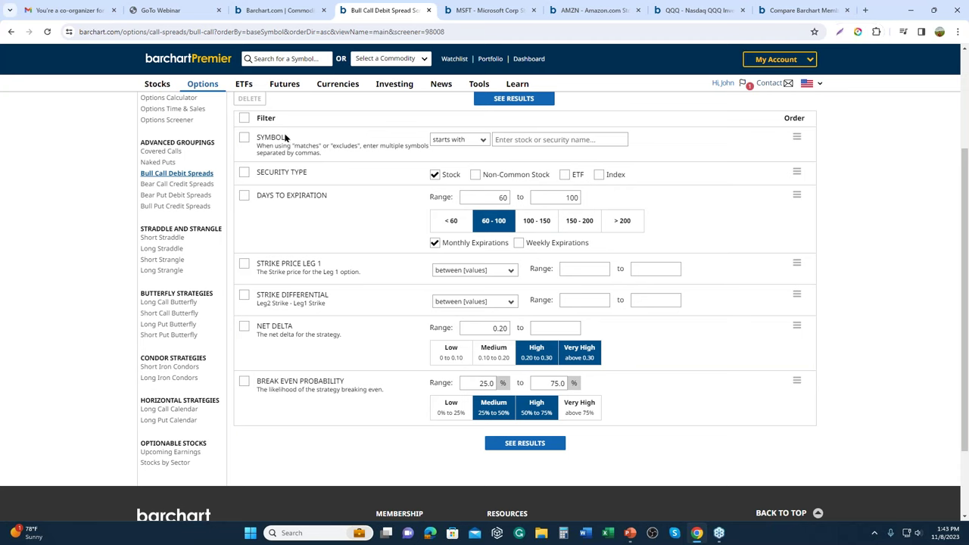
pyautogui.click(513, 140)
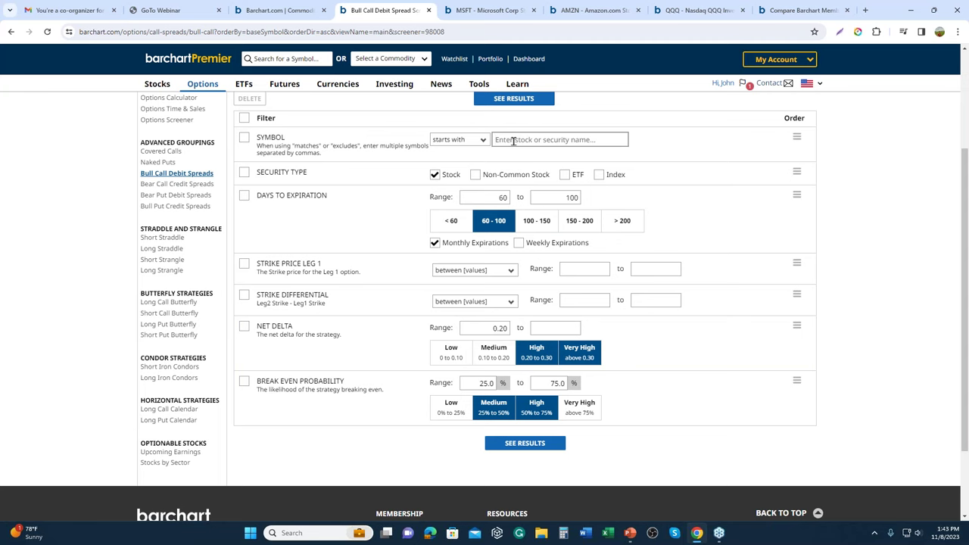
# Step: Set the symbol filter to qqq with security type ETF instead of Stock, then view the QQQ volatility page
pyautogui.write('qqq')
pyautogui.click(444, 174)
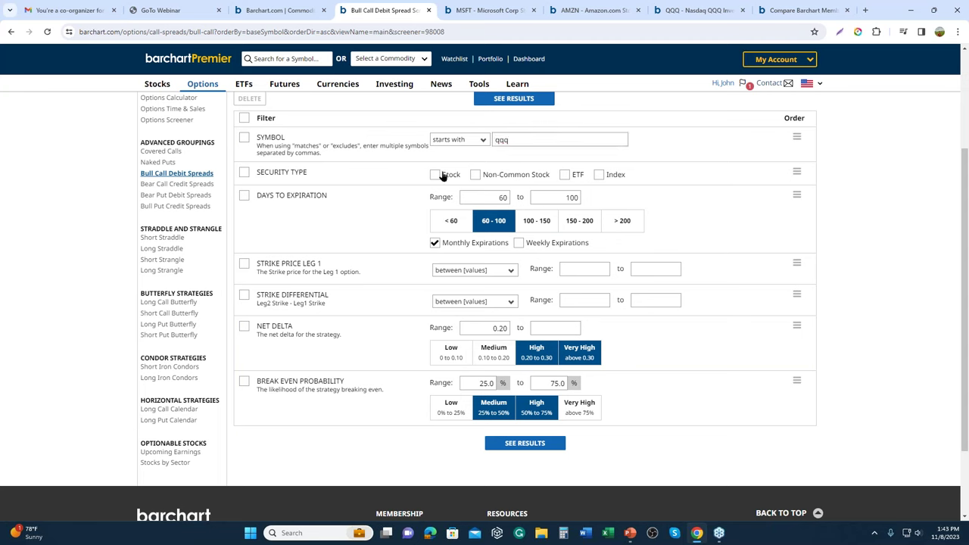
pyautogui.click(565, 175)
pyautogui.click(692, 10)
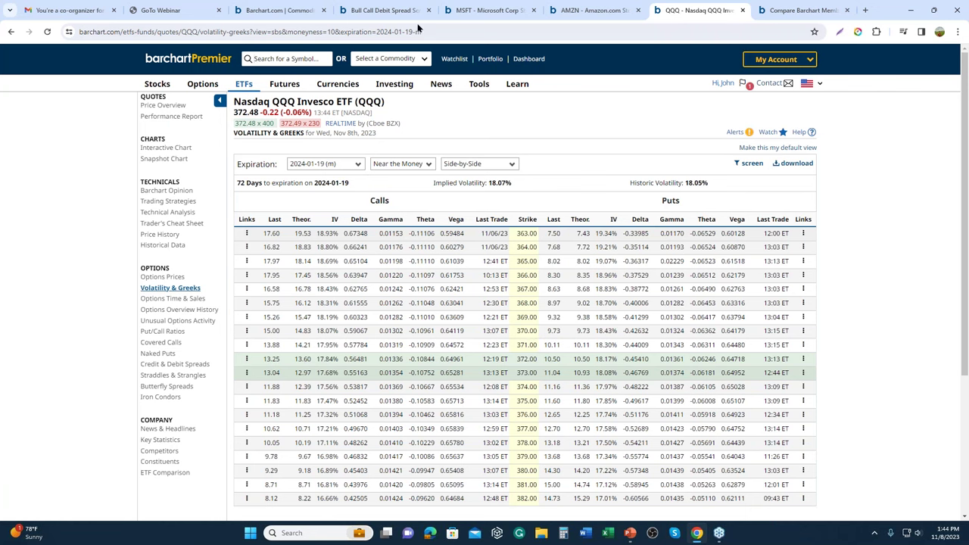
# Step: Open the QQQ Price Overview page from the Quotes section of the sidebar
pyautogui.click(168, 108)
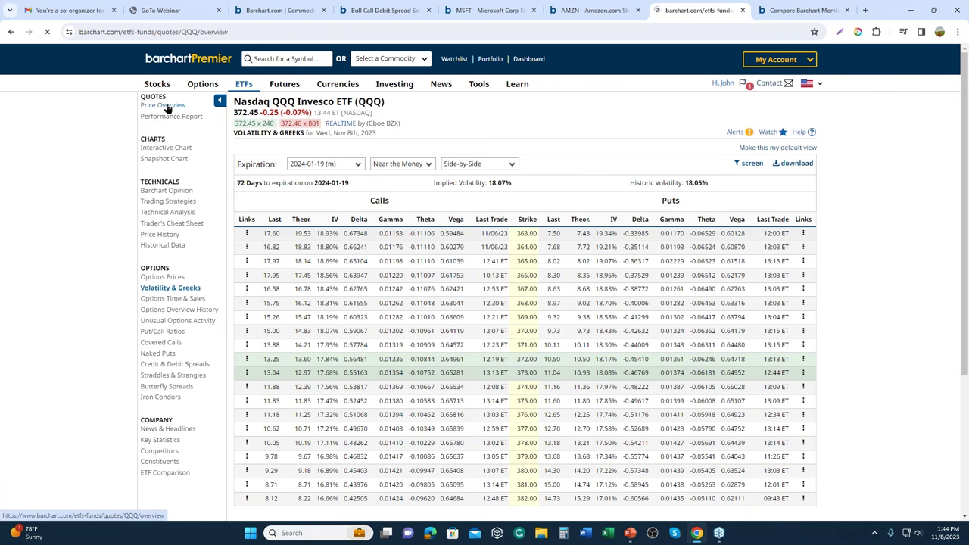
# Step: Open the QQQ Interactive Chart and zoom out and pan to show January–December 2023
pyautogui.scroll(-1, 173, 299)
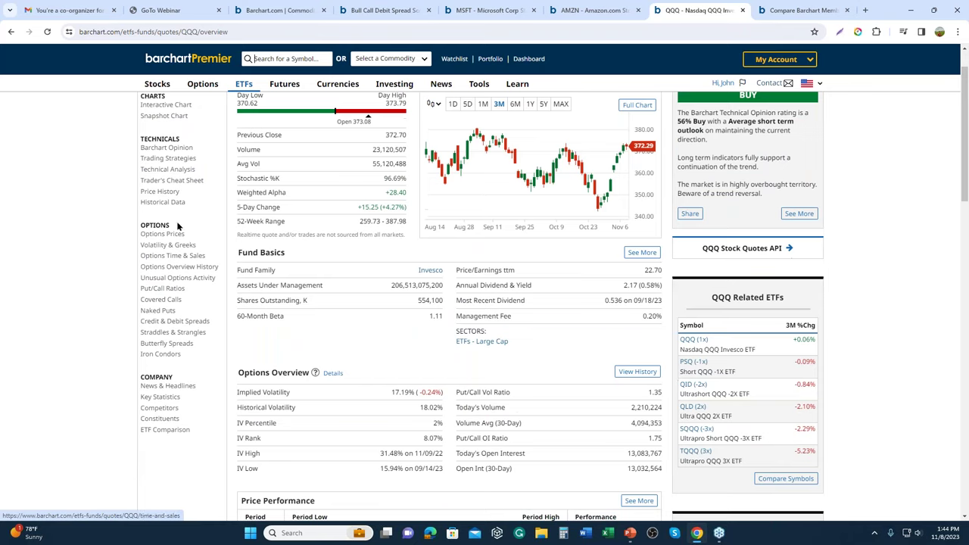
pyautogui.scroll(-2, 275, 351)
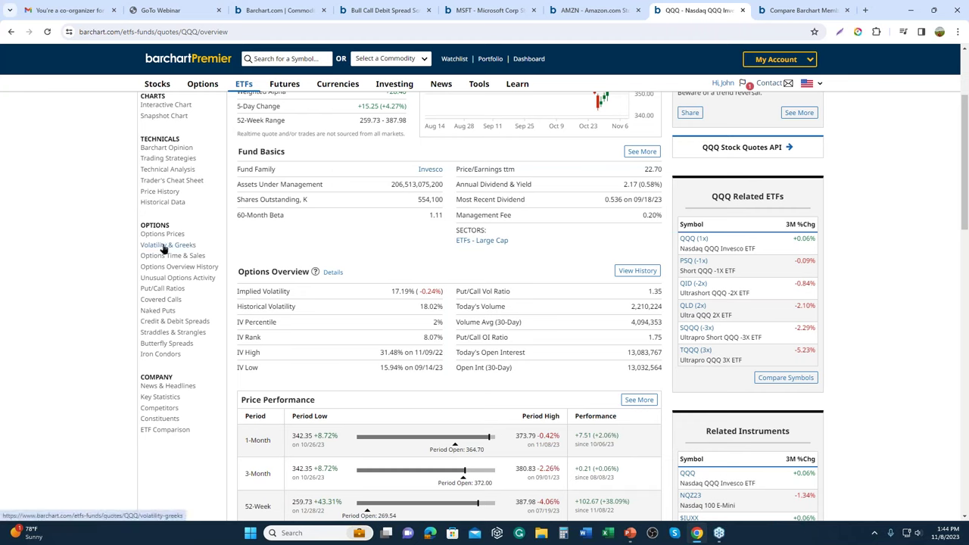
pyautogui.click(182, 107)
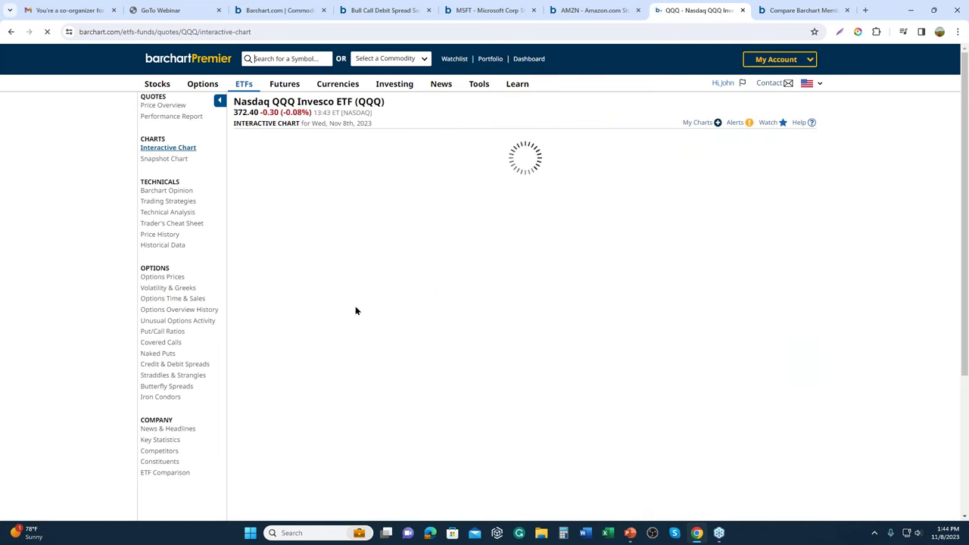
pyautogui.scroll(-5, 439, 514)
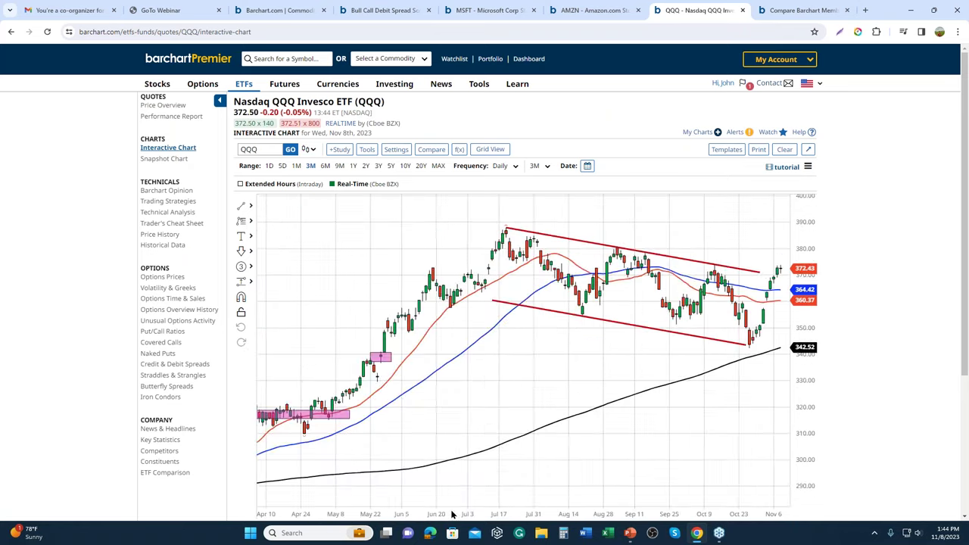
pyautogui.moveTo(647, 435); pyautogui.dragTo(577, 447)
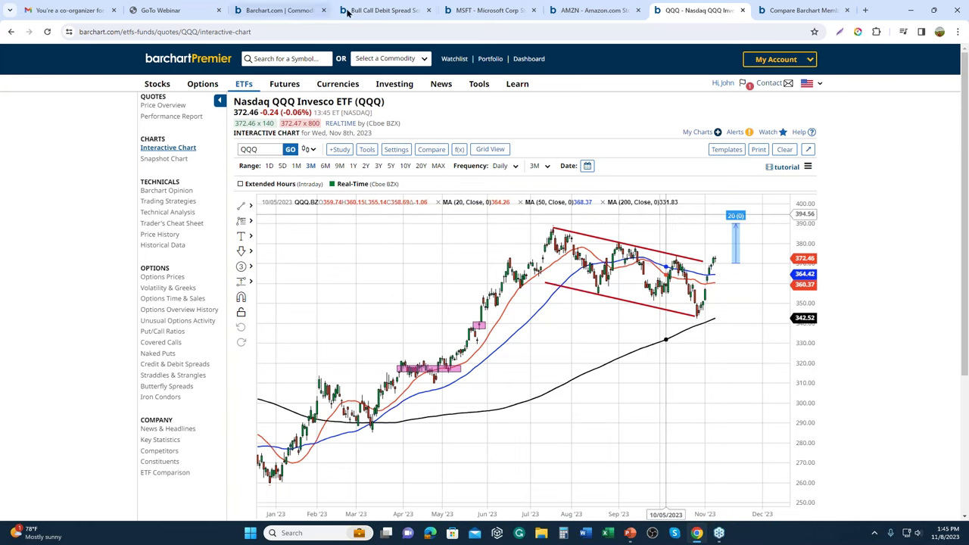
# Step: In the bull call spread screener, set Strike Differential to 20–27
pyautogui.click(378, 10)
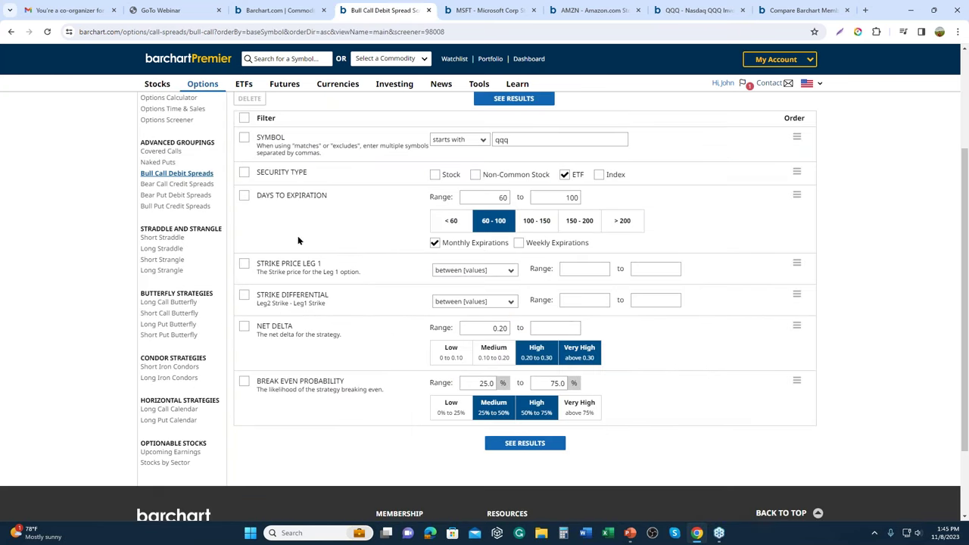
pyautogui.click(587, 300)
pyautogui.write('20')
pyautogui.click(642, 300)
pyautogui.write('27')
# Step: After checking the QQQ chart, set Strike Price Leg 1 to 368–375 and run the screener
pyautogui.click(702, 12)
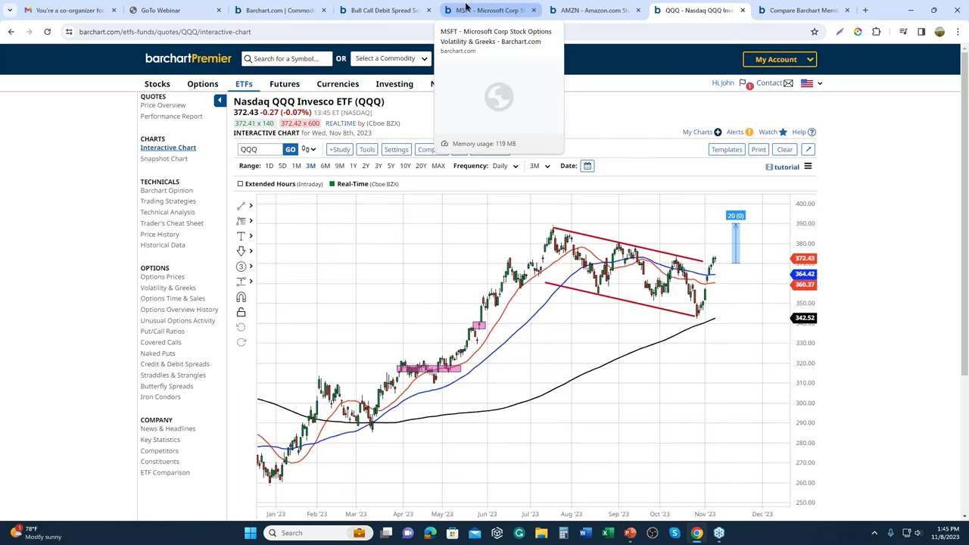
pyautogui.click(383, 10)
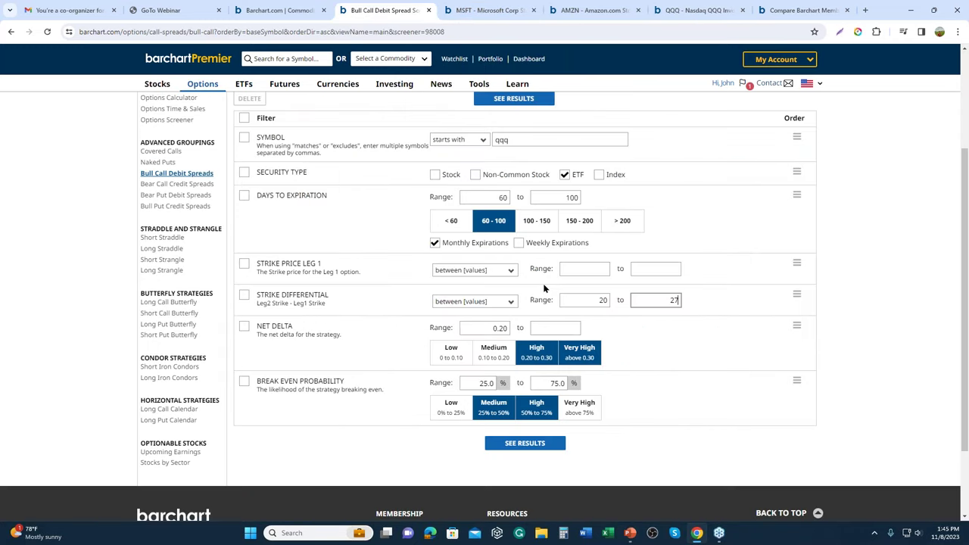
pyautogui.click(582, 268)
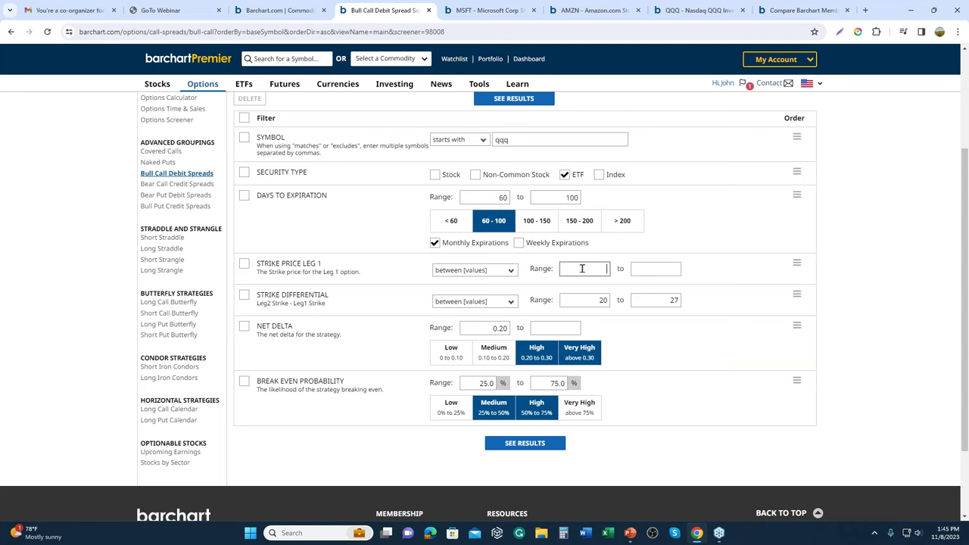
pyautogui.write('368')
pyautogui.click(651, 268)
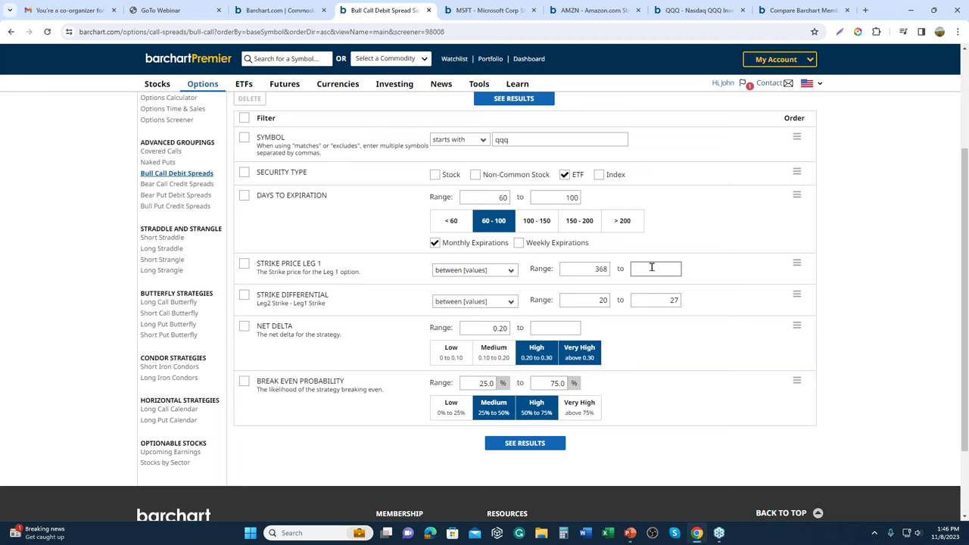
pyautogui.write('375')
pyautogui.click(528, 104)
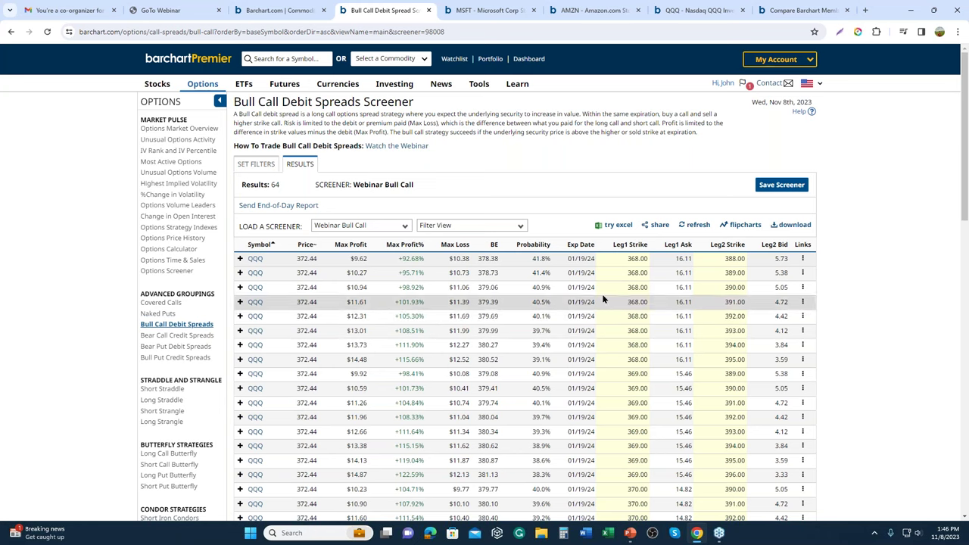
pyautogui.scroll(-3, 631, 368)
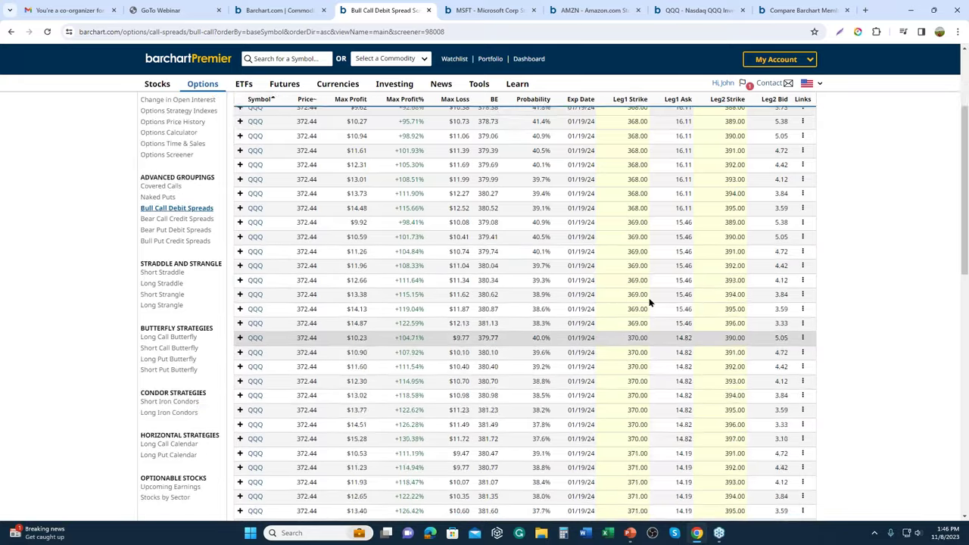
pyautogui.scroll(2, 648, 297)
pyautogui.scroll(-4, 628, 288)
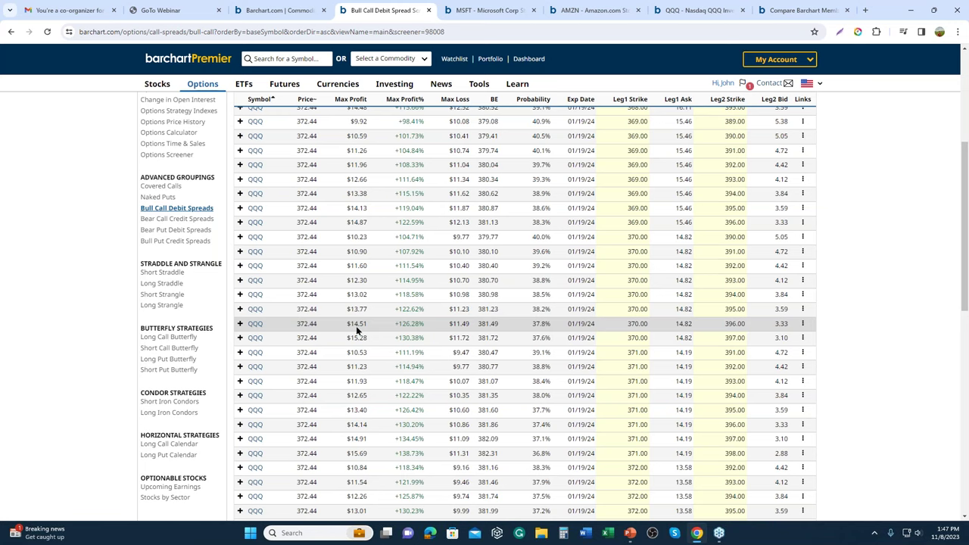
pyautogui.scroll(4, 386, 250)
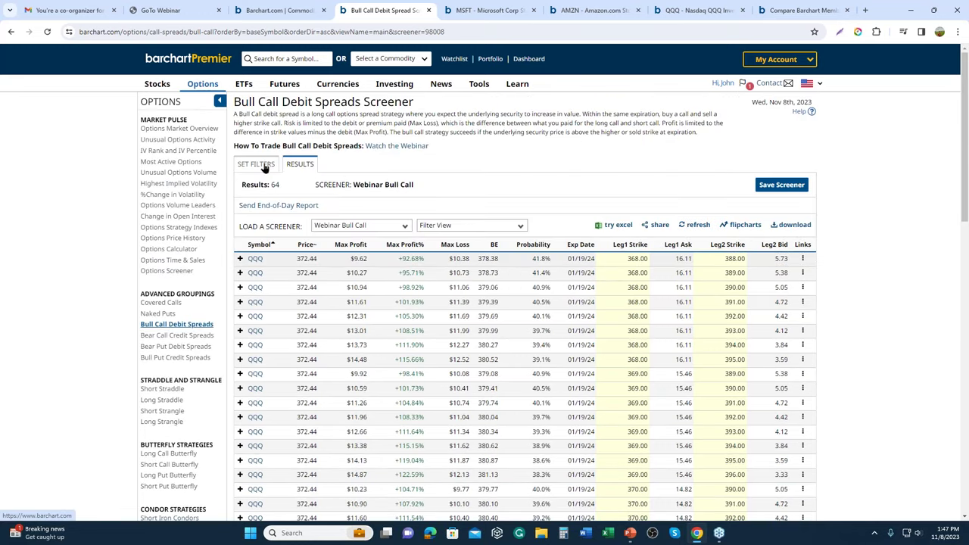
# Step: Reload the screener page to reset its filters and scroll down the Set Filters form
pyautogui.click(47, 31)
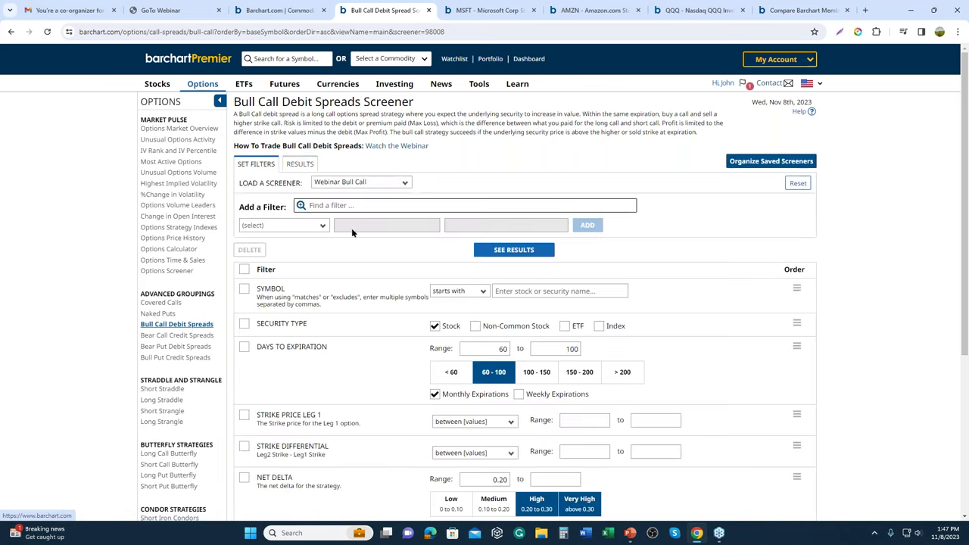
pyautogui.scroll(-2, 363, 291)
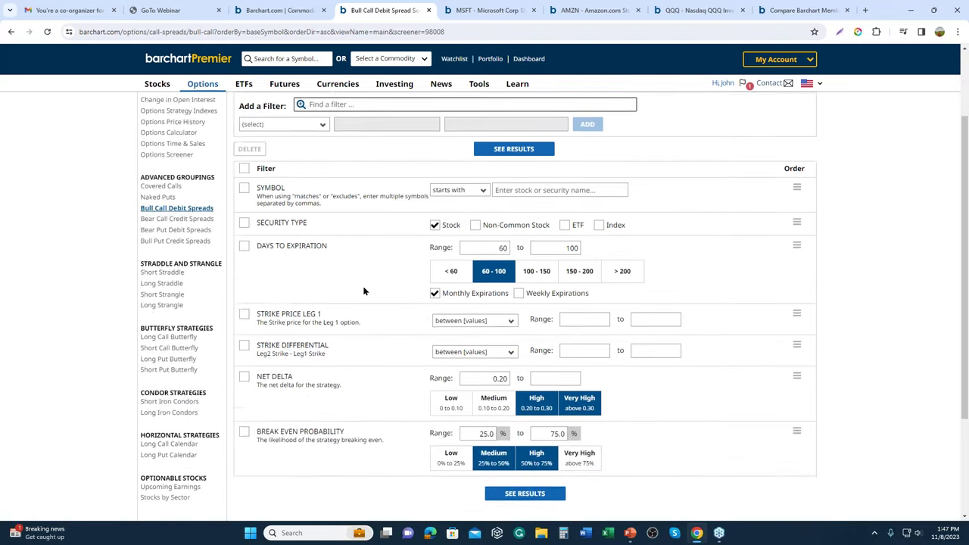
pyautogui.scroll(-1, 367, 314)
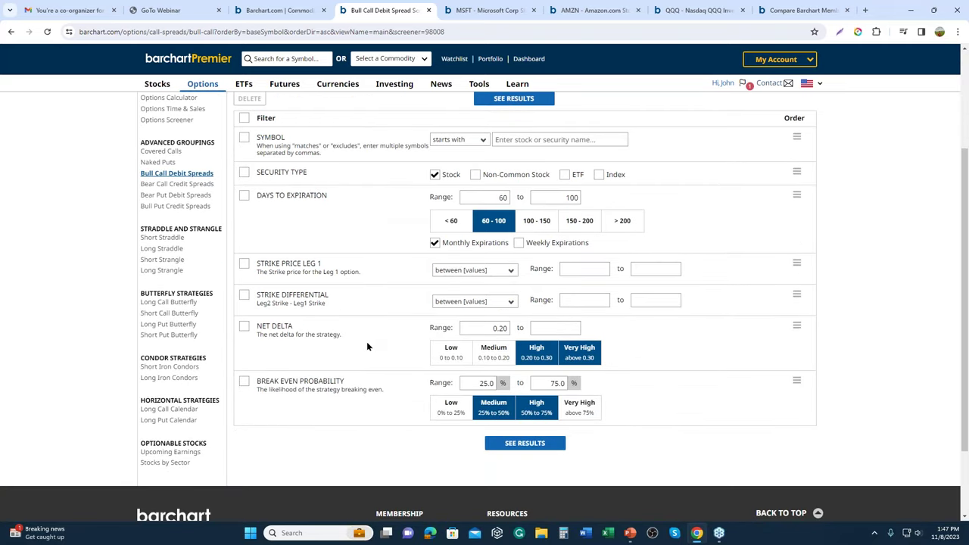
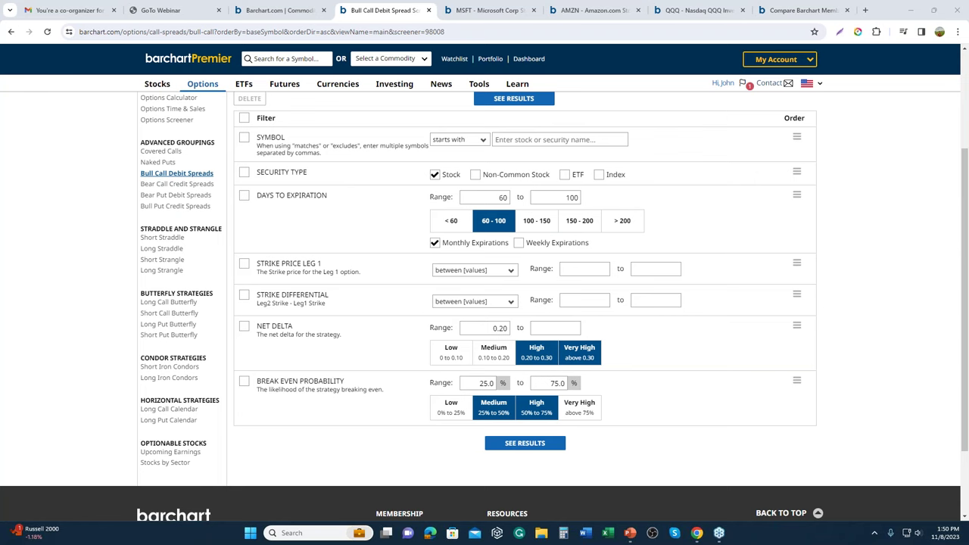
# Step: Scroll back up to the Bull Call Debit Spreads Screener title, description and Add a Filter row
pyautogui.scroll(2, 515, 198)
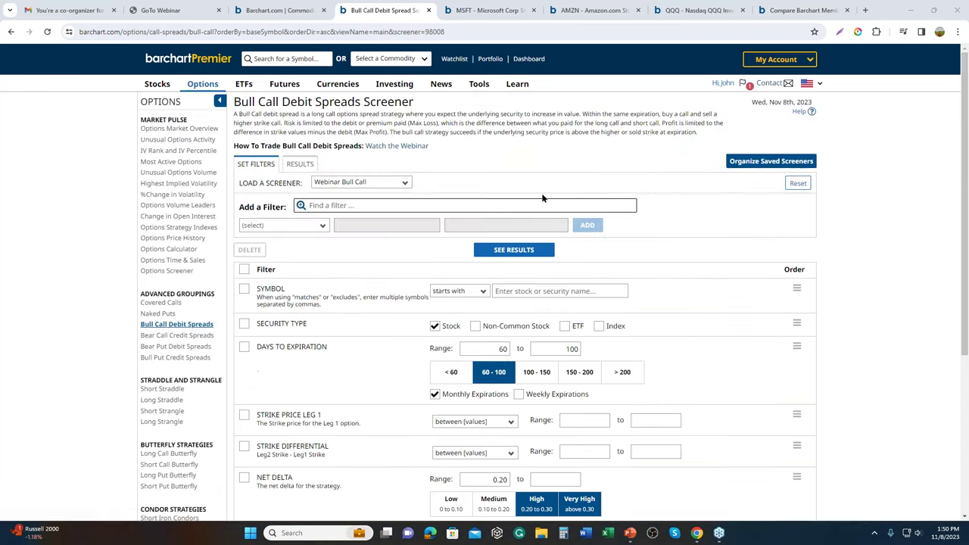
# Step: Open the screener Help and read down to the Probability Calculation formulas
pyautogui.click(812, 112)
pyautogui.scroll(-5, 890, 239)
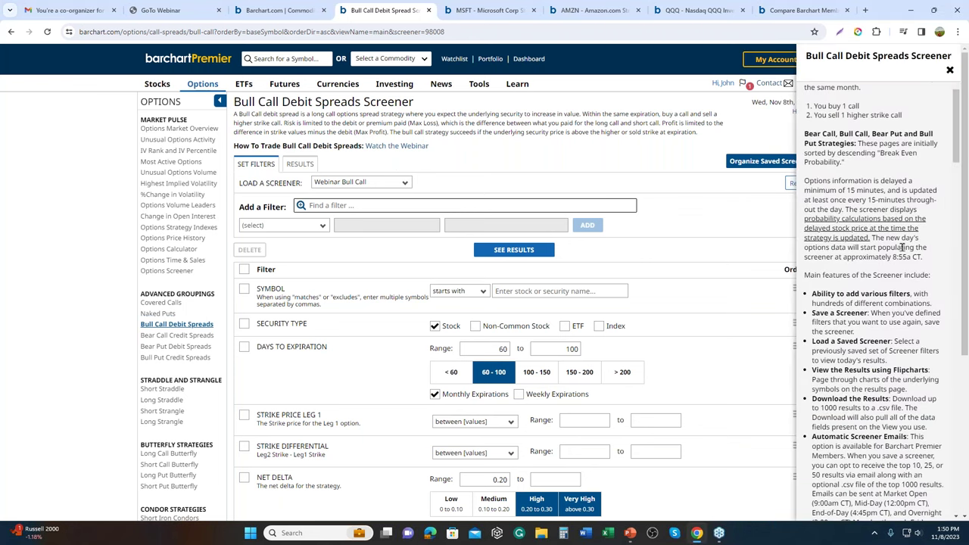
pyautogui.scroll(-10, 889, 238)
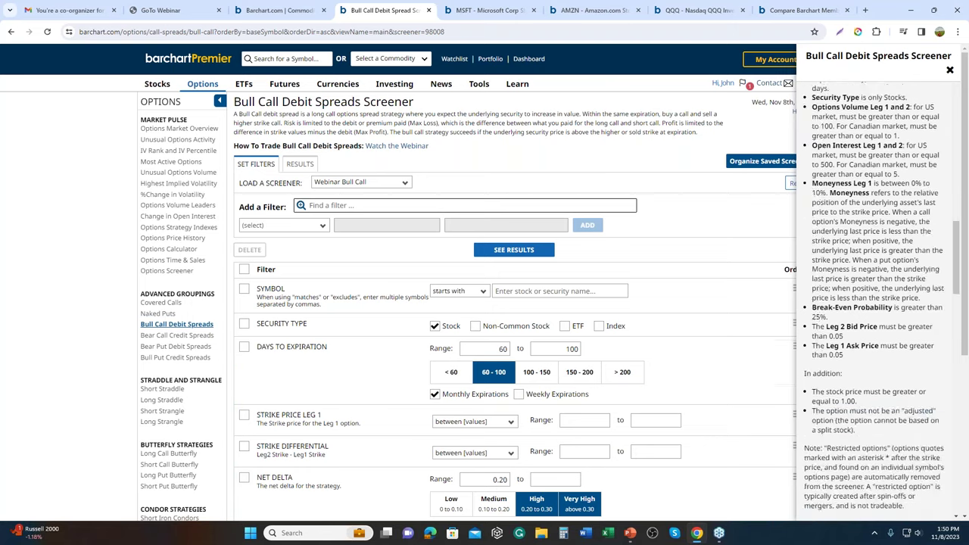
pyautogui.scroll(-5, 896, 321)
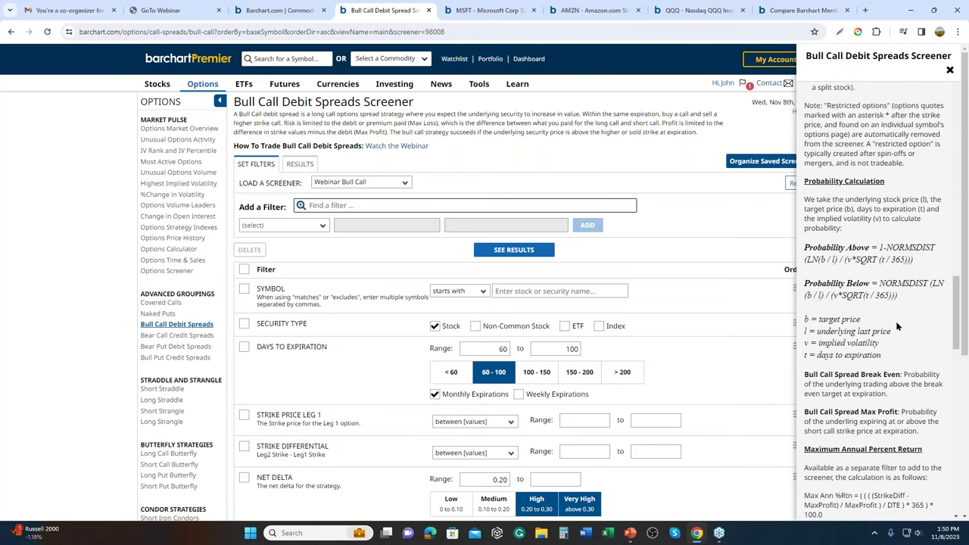
pyautogui.scroll(-1, 895, 321)
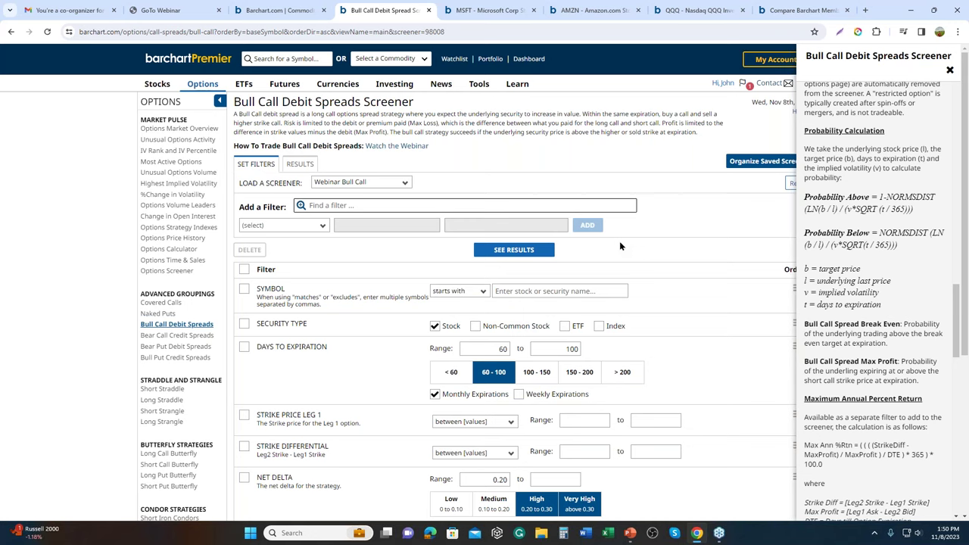
# Step: Close the help, return to the webinar slides and advance past the template slide to Takeaways
pyautogui.click(950, 72)
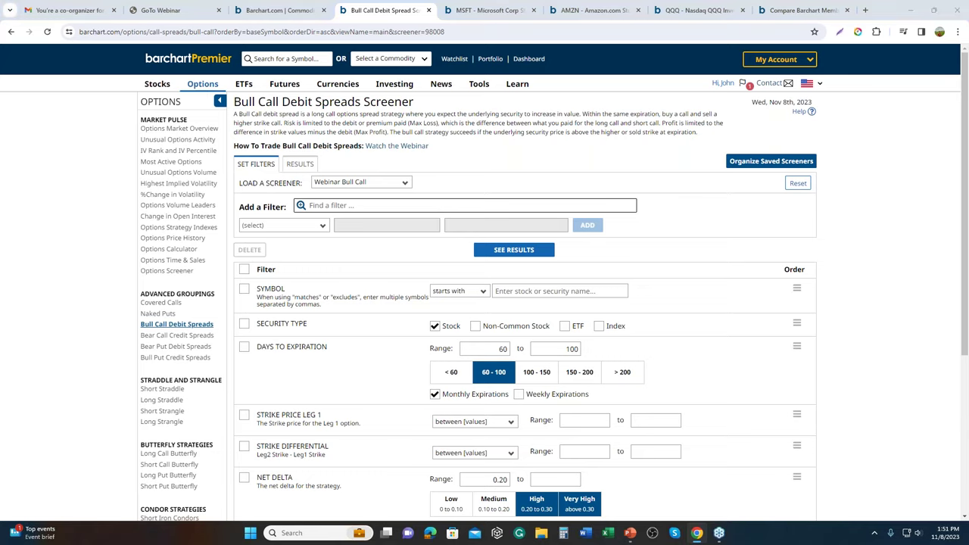
pyautogui.hotkey('alt', 'Tab')
pyautogui.click(543, 119)
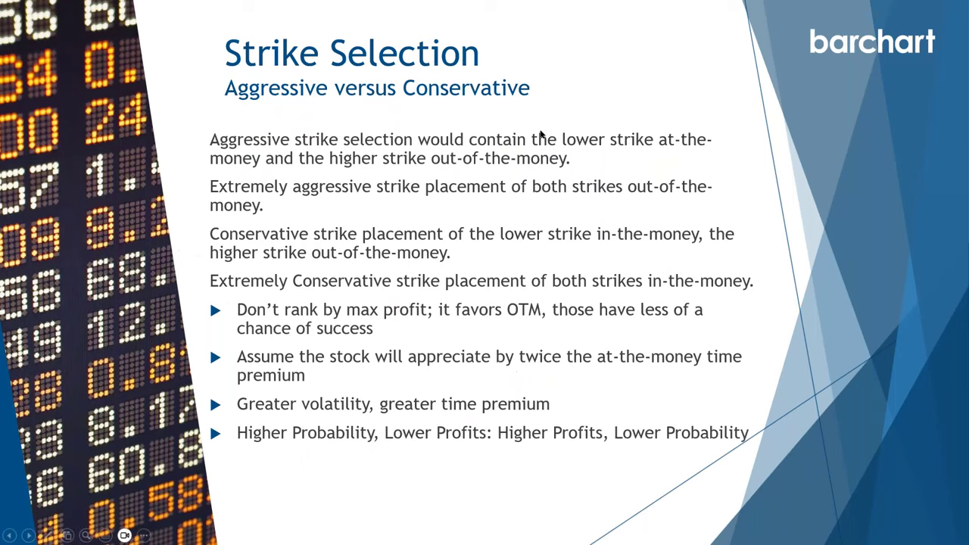
pyautogui.click(538, 136)
pyautogui.click(536, 141)
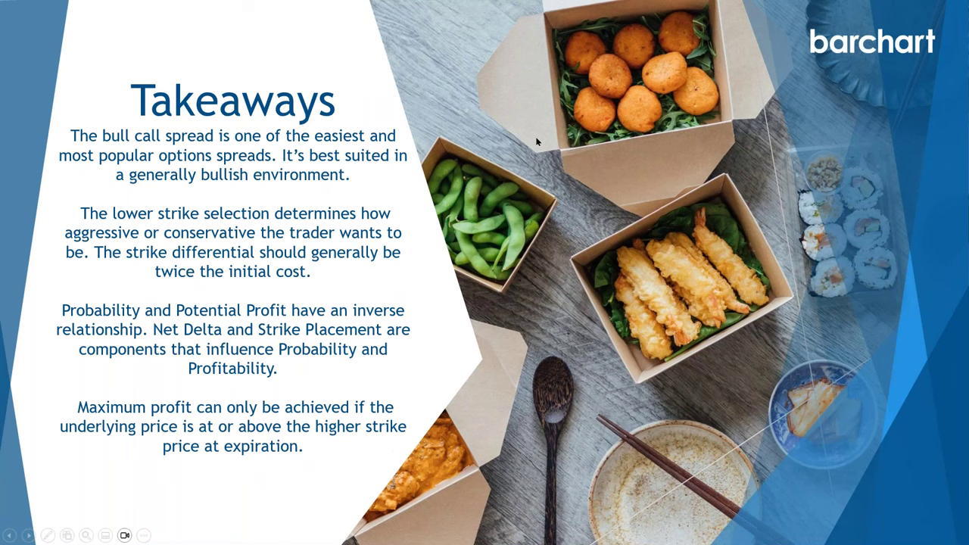